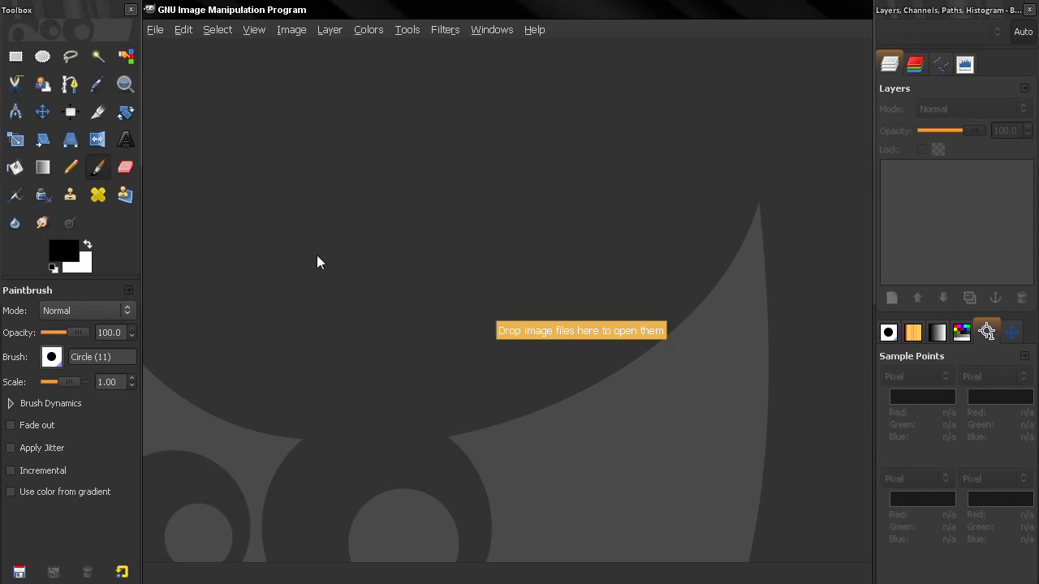
Step: Create a new 1000×1000 pixel image with a white background
{"action": "left_click", "coordinate": [154, 29]}
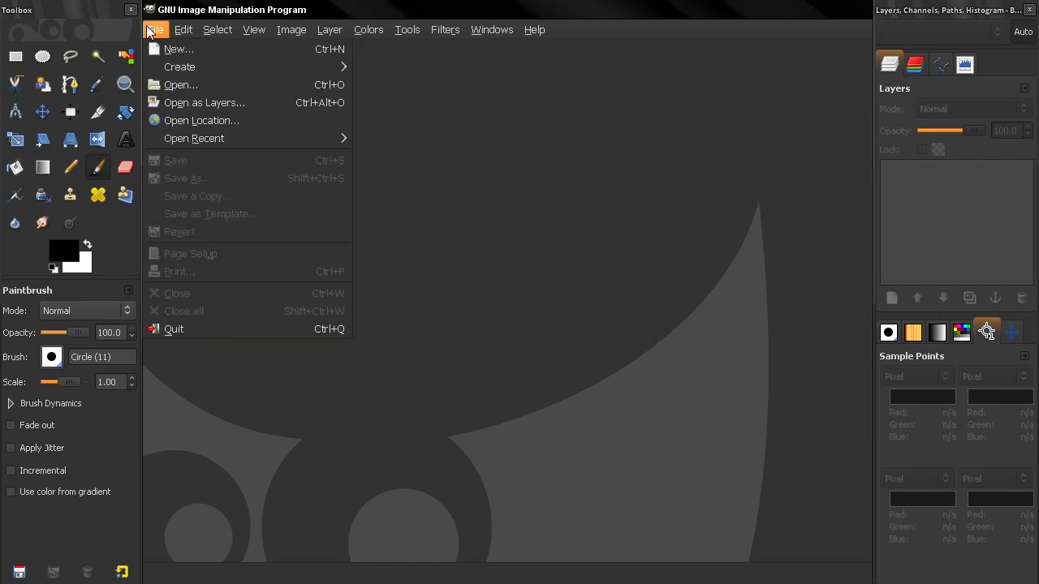
{"action": "left_click", "coordinate": [166, 50]}
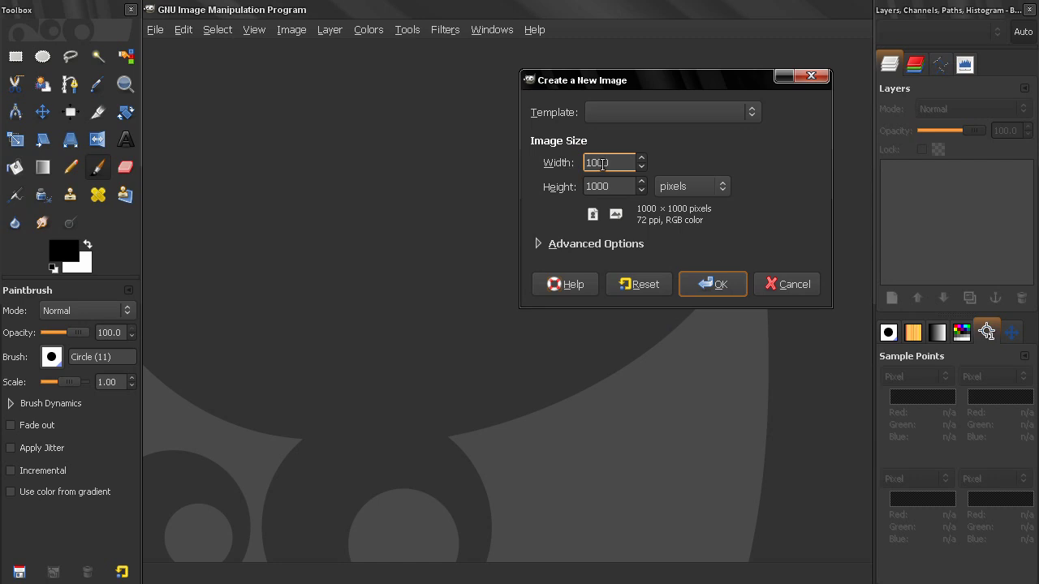
{"action": "left_click", "coordinate": [705, 288]}
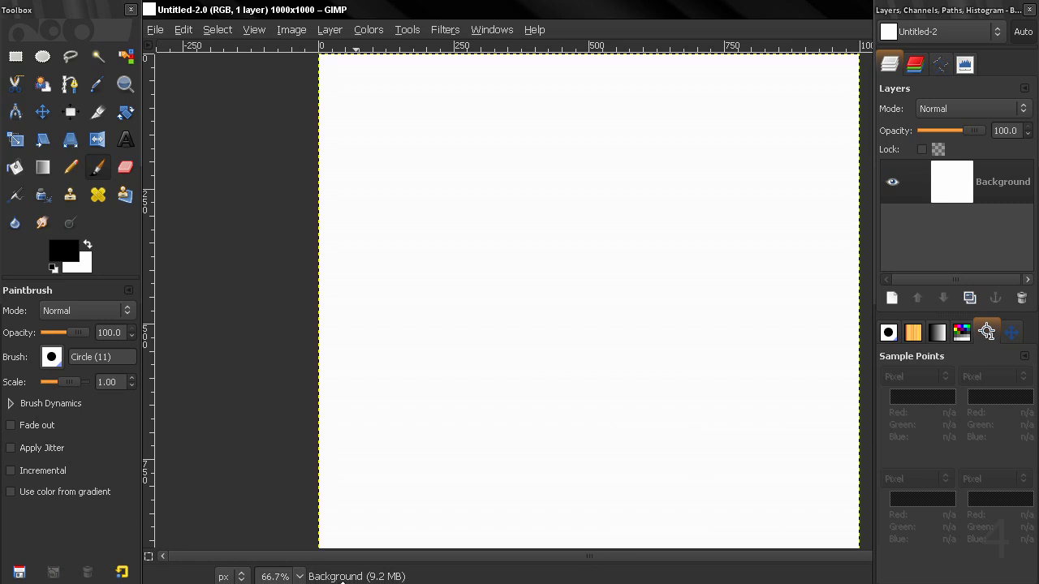
Step: Add a horizontal guide at 50% of the image
{"action": "left_click", "coordinate": [291, 30]}
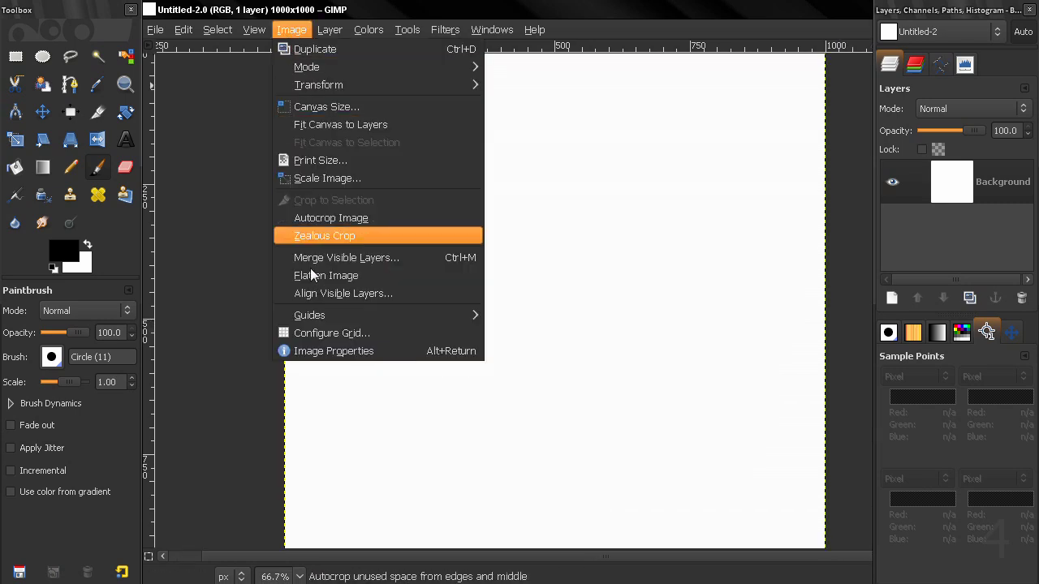
{"action": "mouse_move", "coordinate": [304, 315]}
{"action": "left_click", "coordinate": [537, 314]}
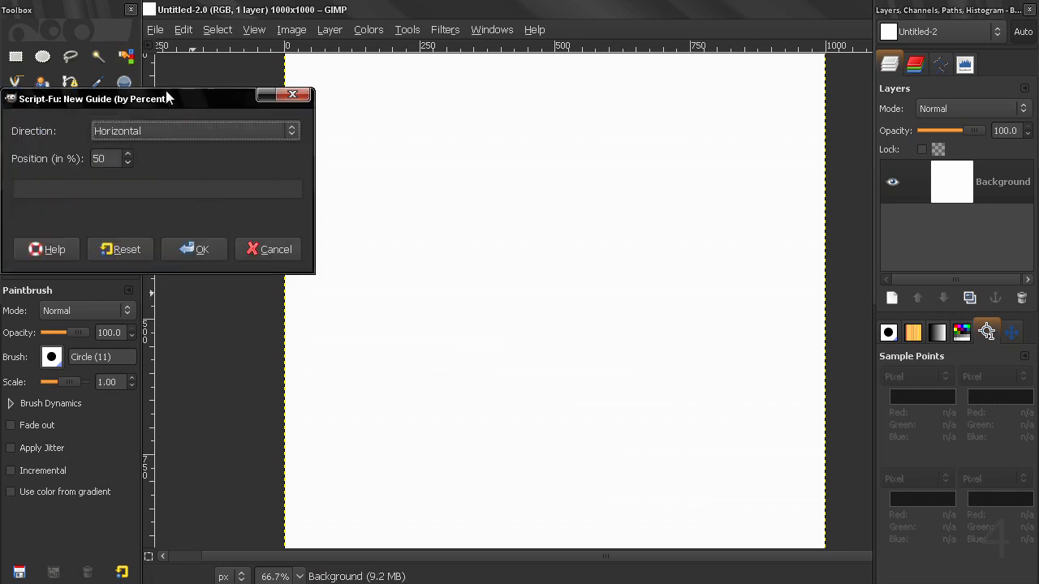
{"action": "left_click", "coordinate": [271, 249]}
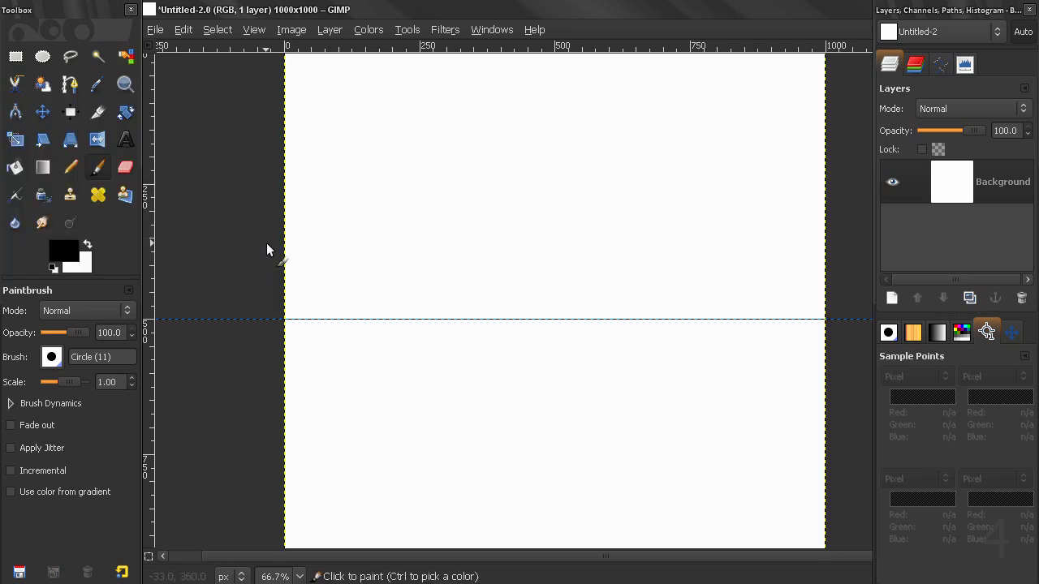
Step: Add a vertical guide at 50% so the guides cross at the centre
{"action": "left_click", "coordinate": [291, 31]}
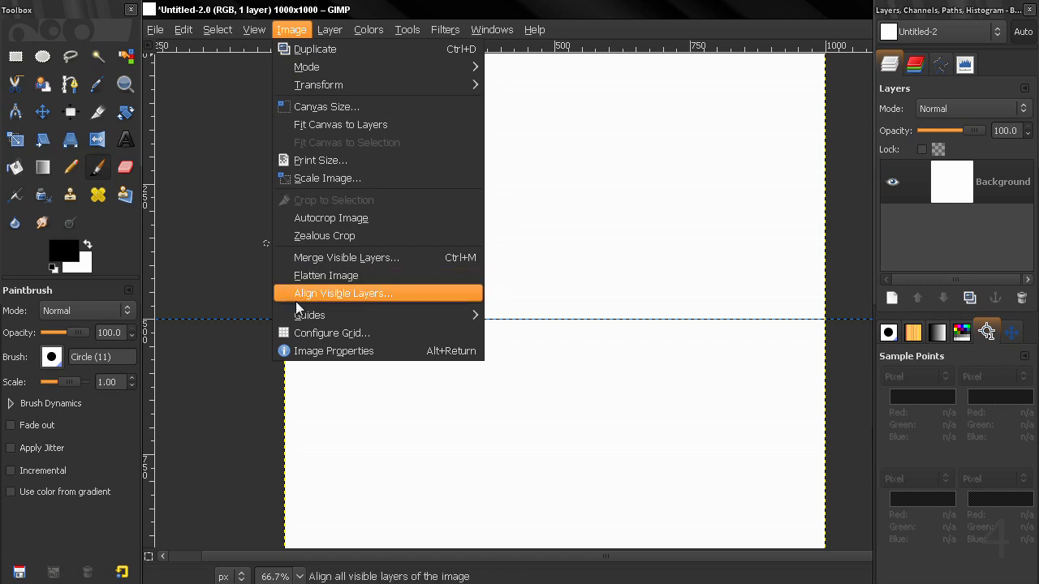
{"action": "mouse_move", "coordinate": [438, 315]}
{"action": "left_click", "coordinate": [497, 317]}
{"action": "left_click", "coordinate": [146, 159]}
{"action": "left_click", "coordinate": [148, 157]}
{"action": "left_click", "coordinate": [152, 162]}
{"action": "left_click", "coordinate": [150, 168]}
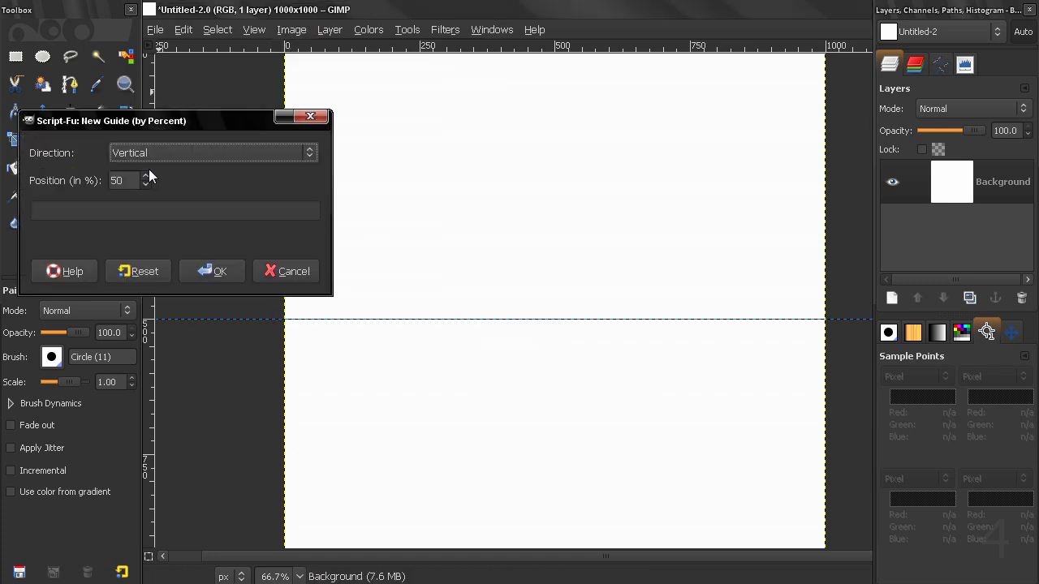
{"action": "left_click", "coordinate": [212, 271]}
Step: Adjust the canvas view from the View menu
{"action": "scroll", "coordinate": [361, 300], "scroll_direction": "down", "scroll_amount": 1}
{"action": "scroll", "coordinate": [361, 299], "scroll_direction": "right", "scroll_amount": 1}
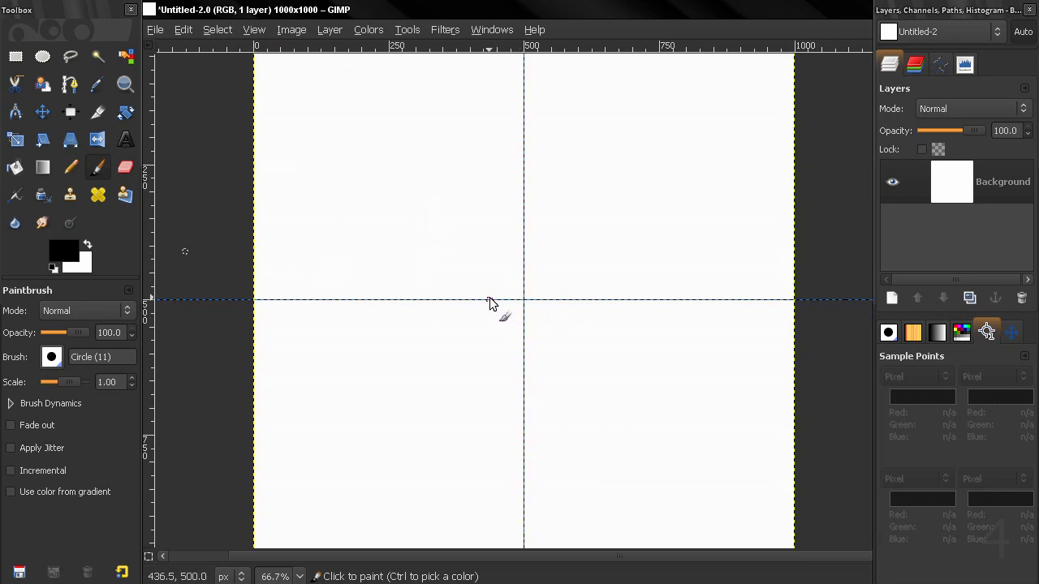
{"action": "left_click", "coordinate": [250, 30]}
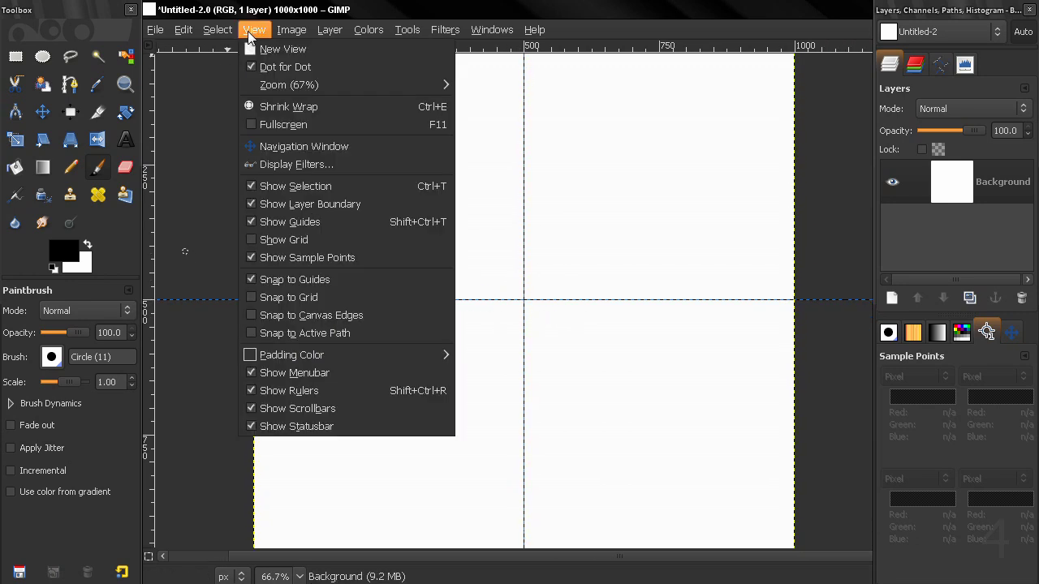
{"action": "left_click", "coordinate": [275, 295]}
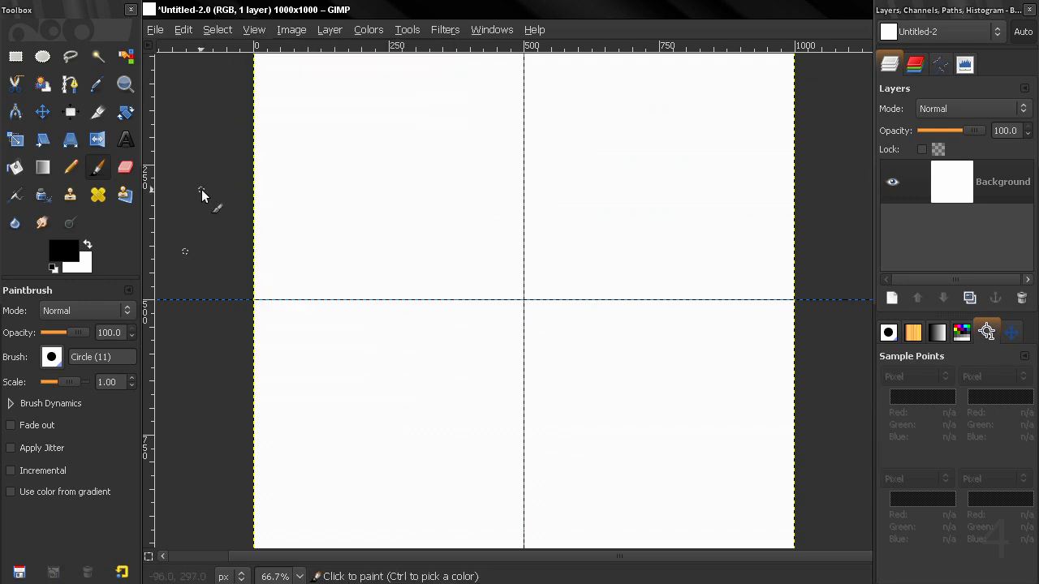
Step: Draw an 802-pixel circular selection expanding from the guide crossing
{"action": "left_click", "coordinate": [43, 60]}
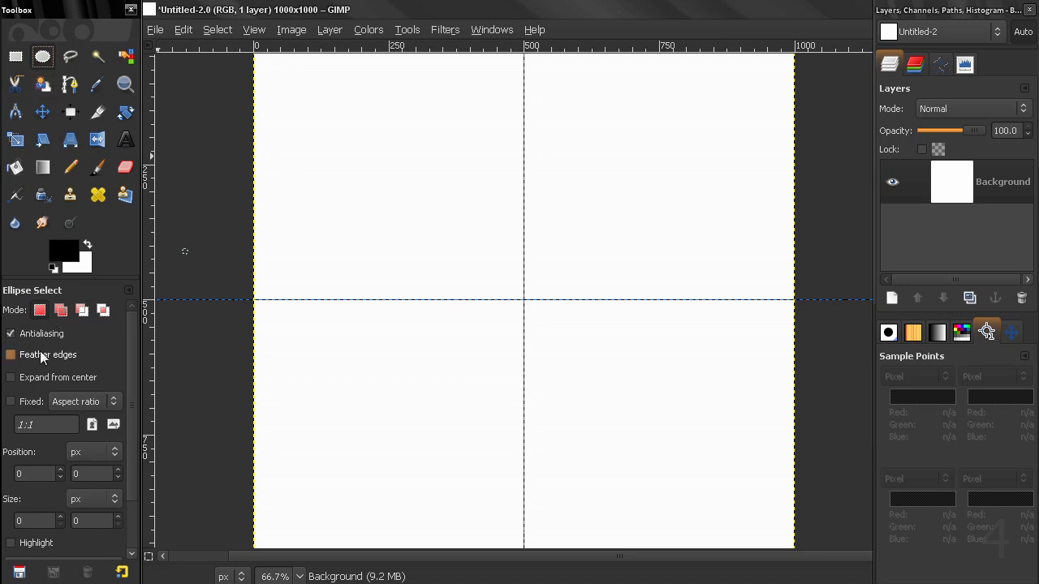
{"action": "left_click", "coordinate": [11, 378]}
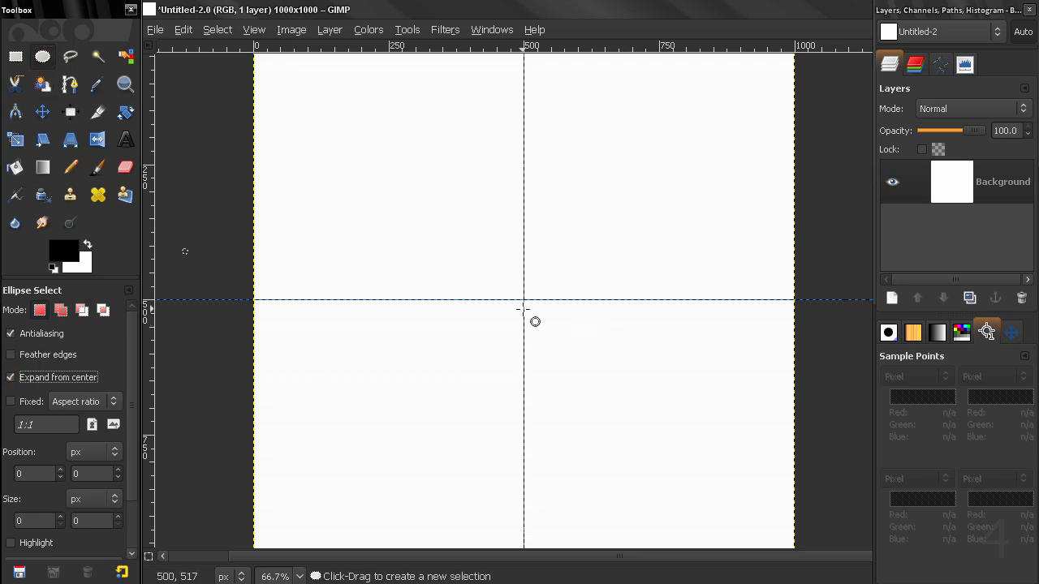
{"action": "left_click_drag", "start_coordinate": [525, 299], "coordinate": [344, 84]}
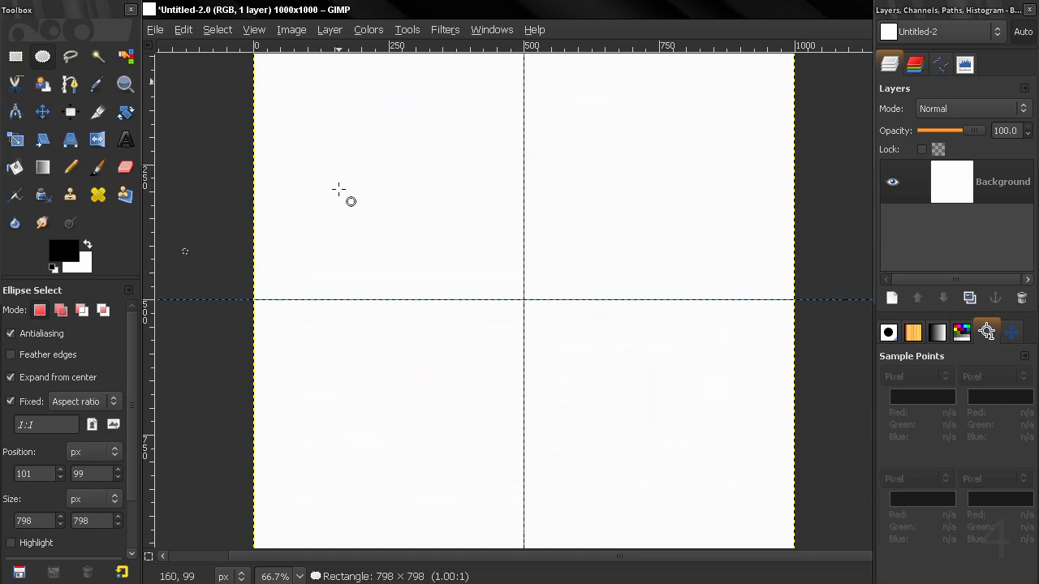
{"action": "key", "text": "Return"}
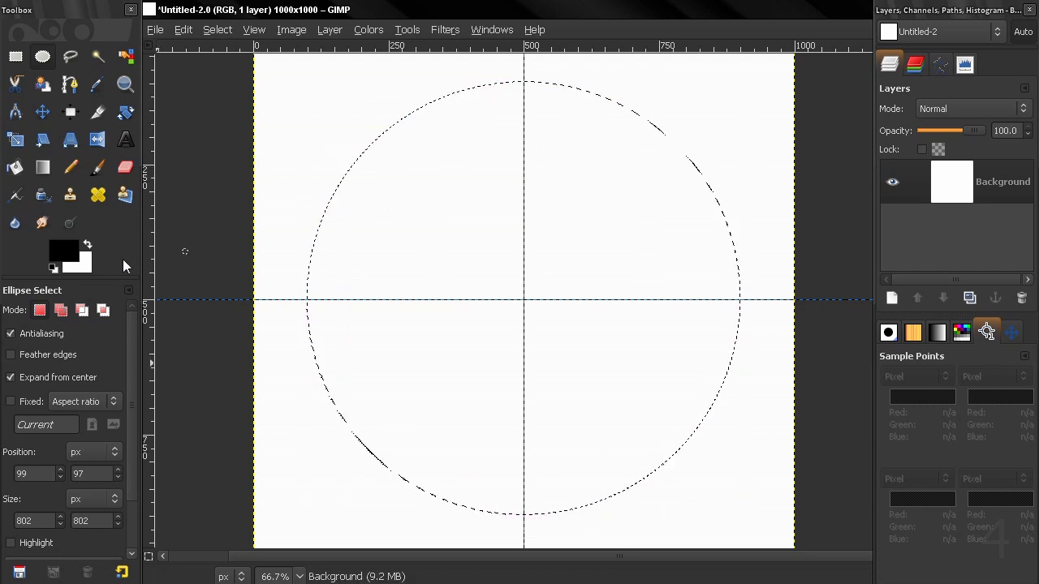
{"action": "left_click_drag", "start_coordinate": [133, 327], "coordinate": [132, 389]}
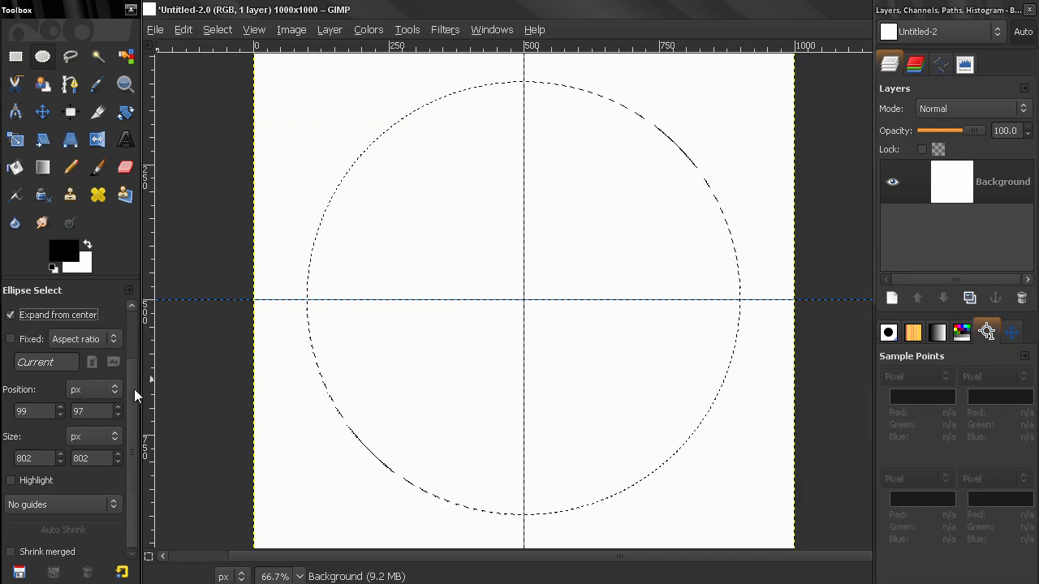
Step: Convert the circle to a visible path named Selection and deselect all
{"action": "left_click", "coordinate": [218, 32]}
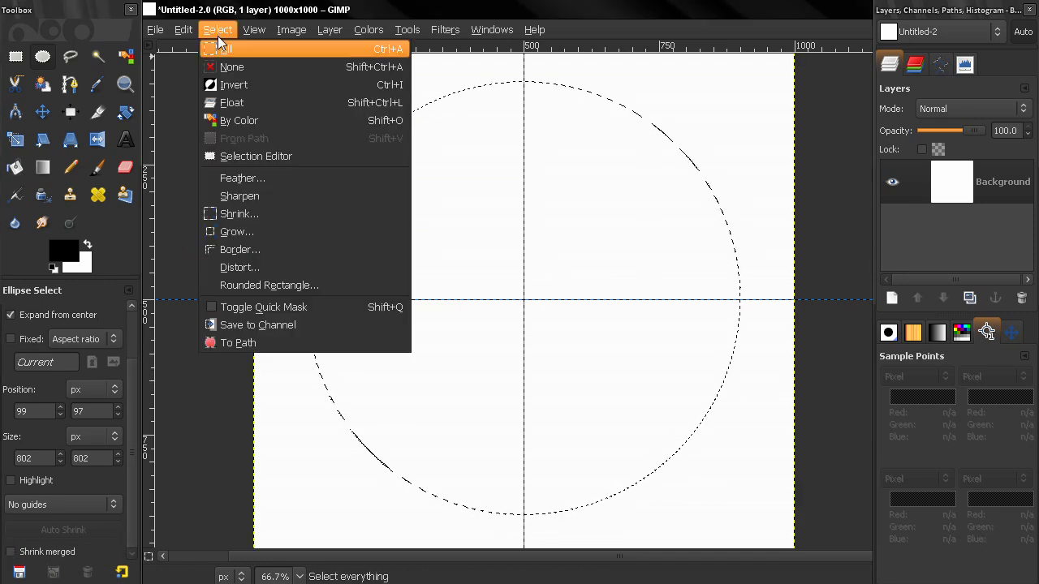
{"action": "left_click", "coordinate": [244, 344]}
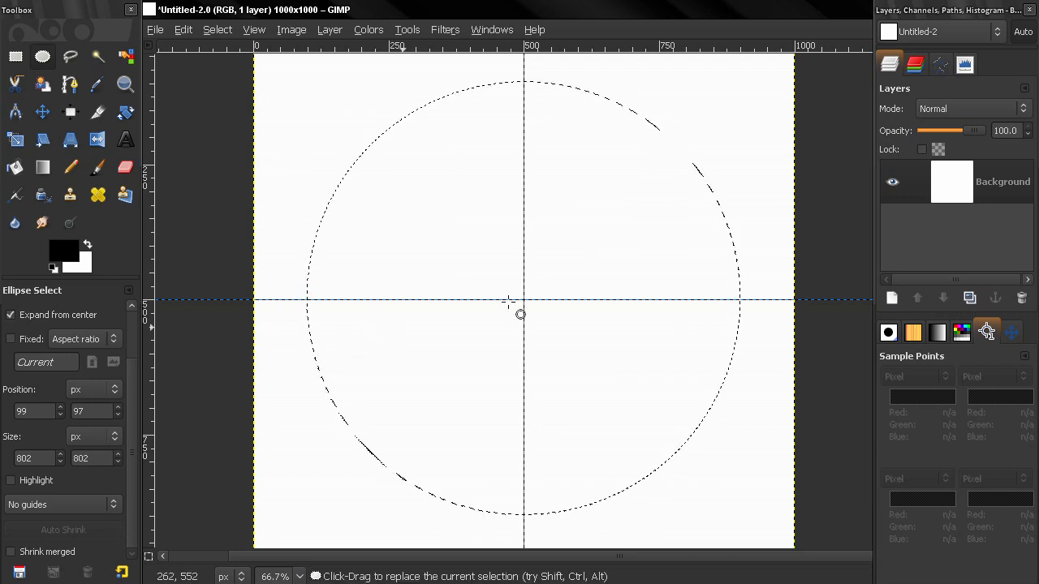
{"action": "left_click", "coordinate": [937, 64]}
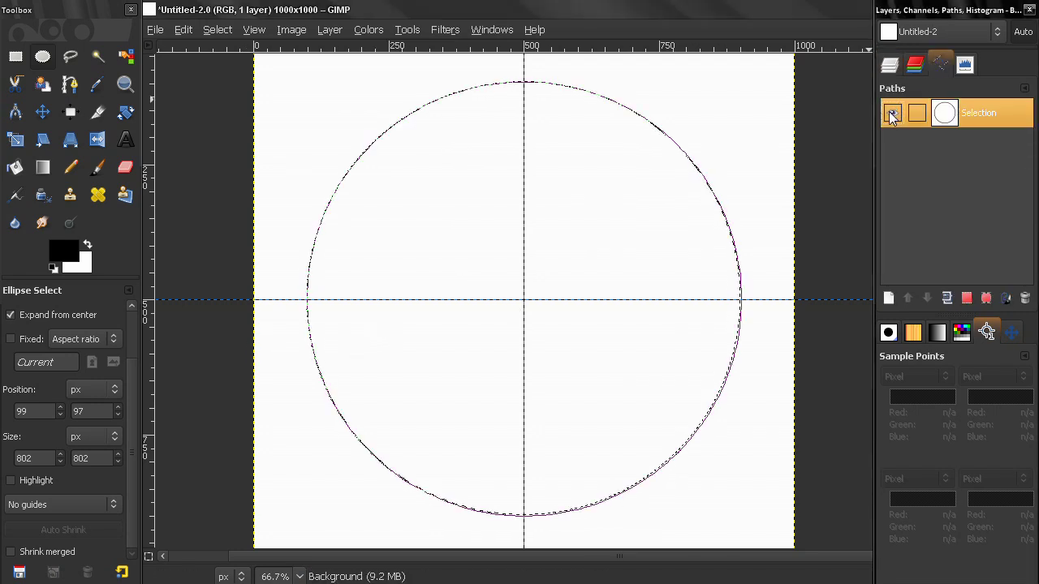
{"action": "left_click", "coordinate": [891, 114]}
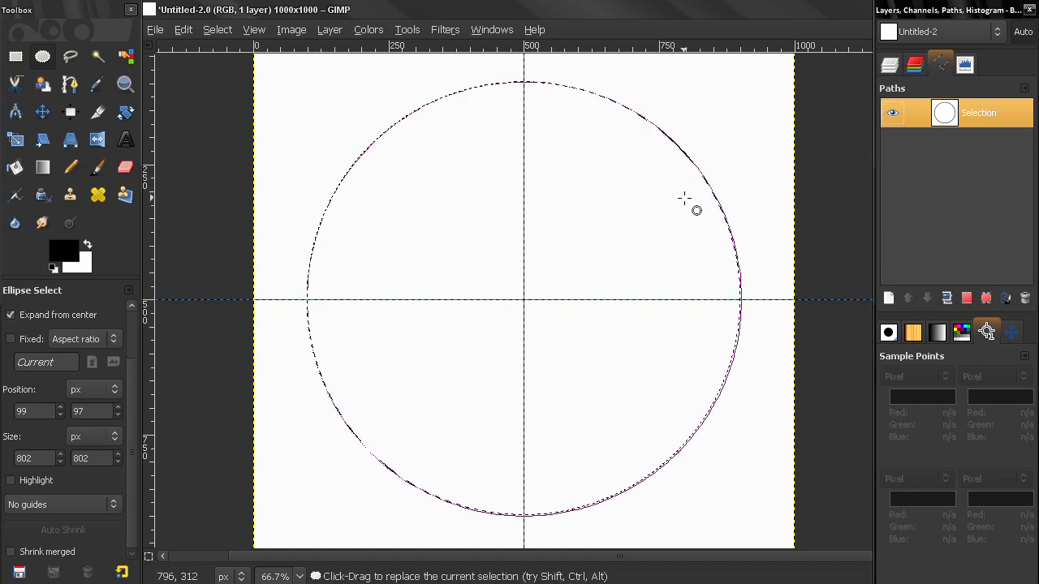
{"action": "key", "text": "ctrl+shift+a"}
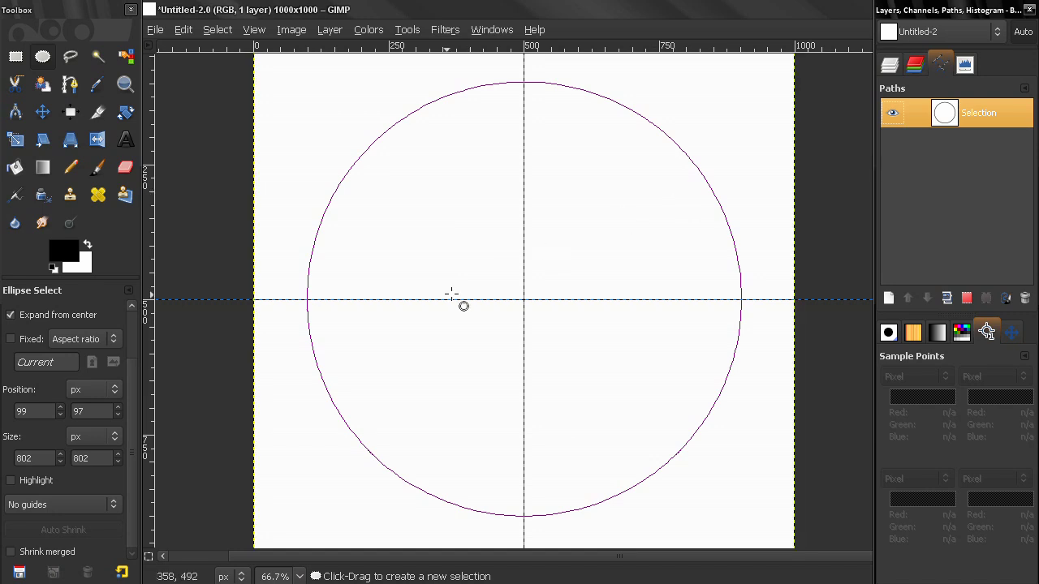
Step: Add text 'GIMP TUTORIALS FOR BEGINNERS BY PHOTOADVANCED' inside the circle at size 50
{"action": "left_click", "coordinate": [125, 140]}
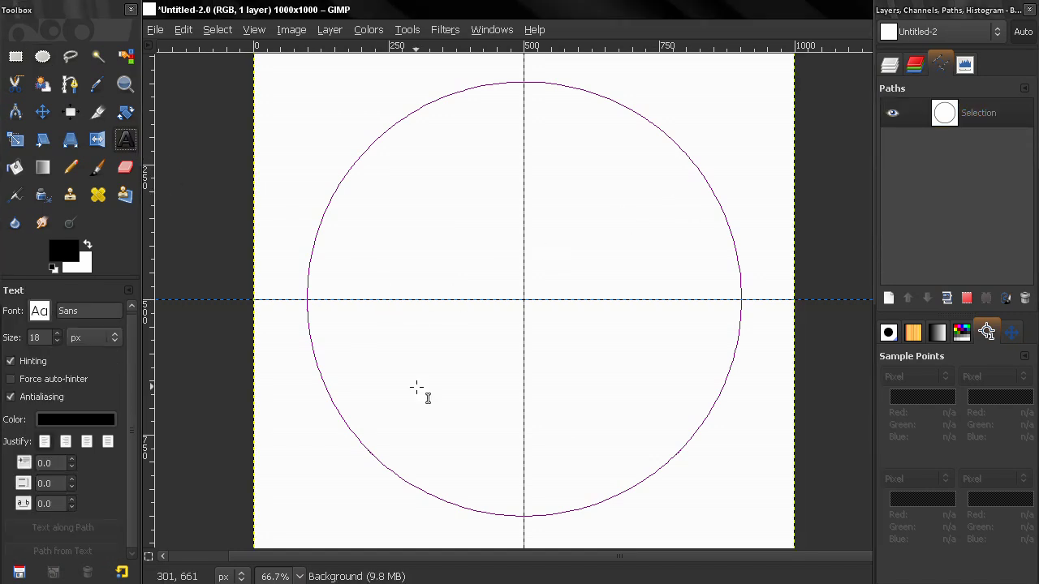
{"action": "left_click", "coordinate": [411, 382]}
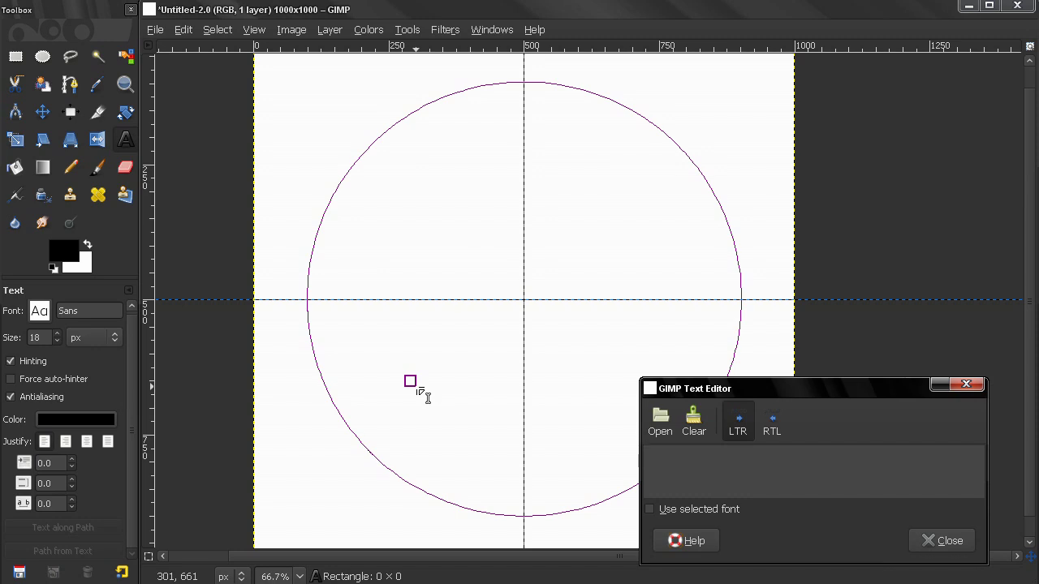
{"action": "type", "text": "GIM"}
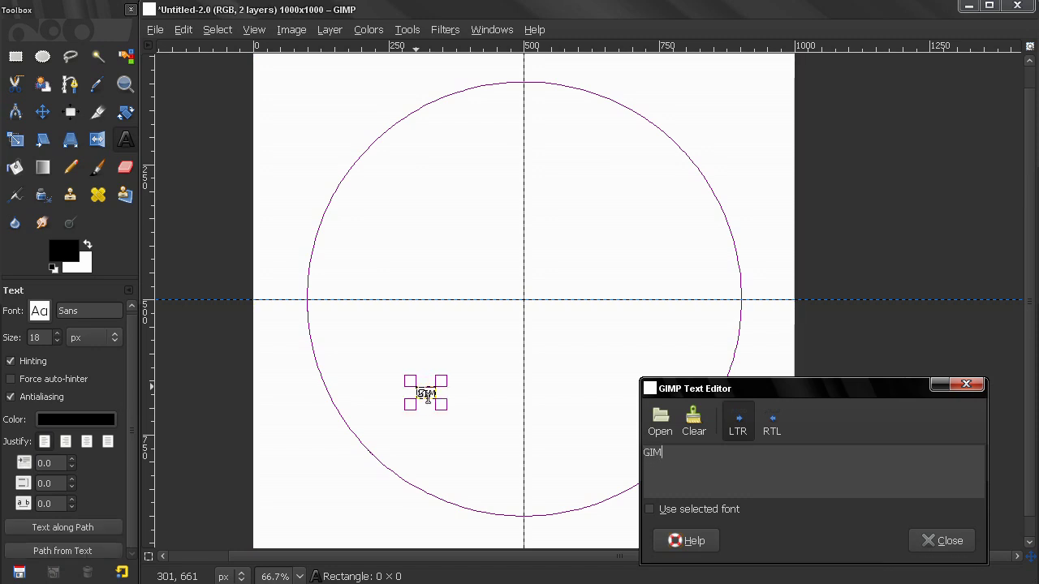
{"action": "type", "text": "P TUTORIALS "}
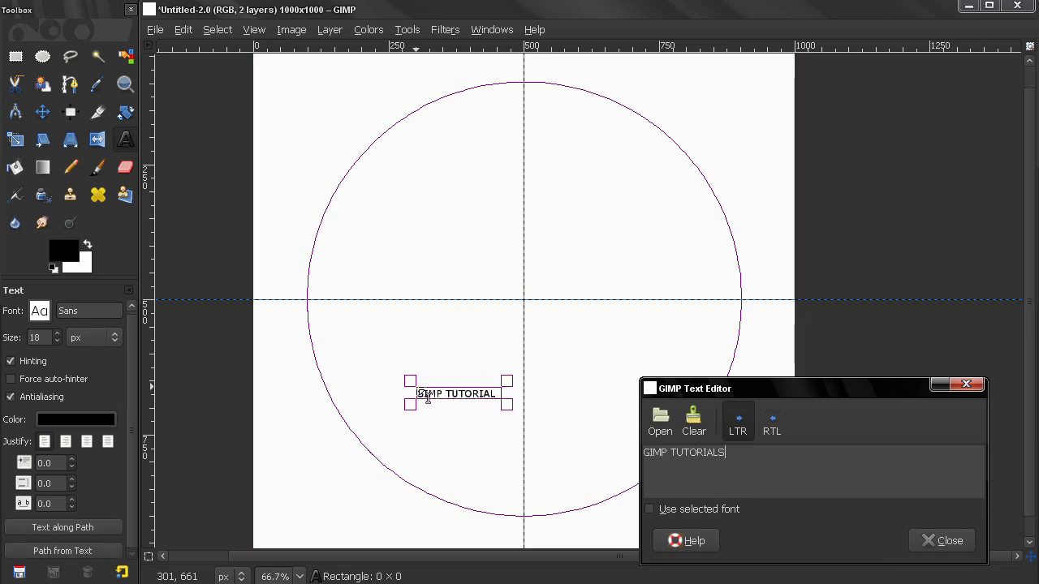
{"action": "type", "text": "FO"}
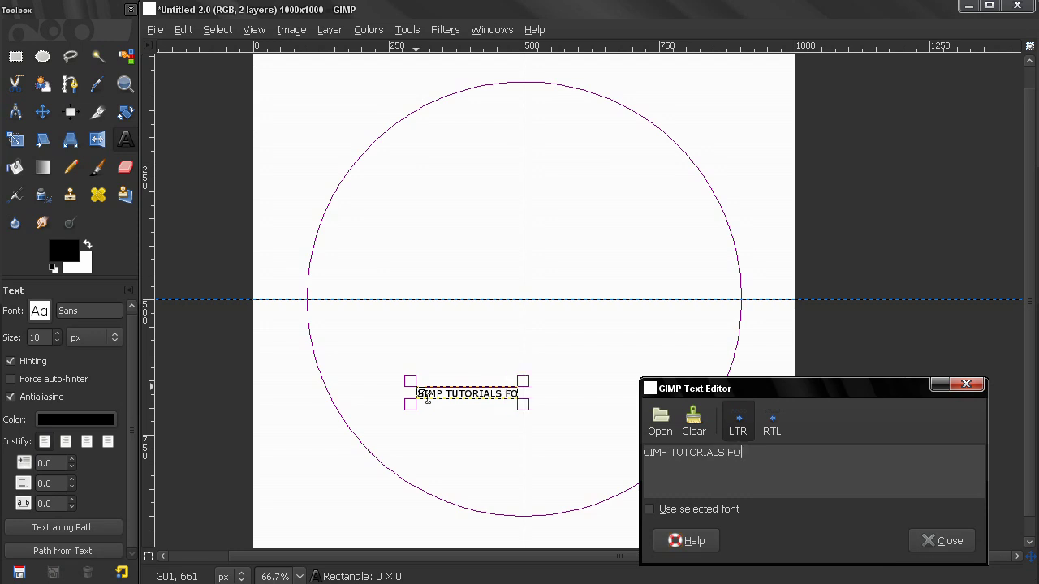
{"action": "type", "text": "R  BEGINNERS B"}
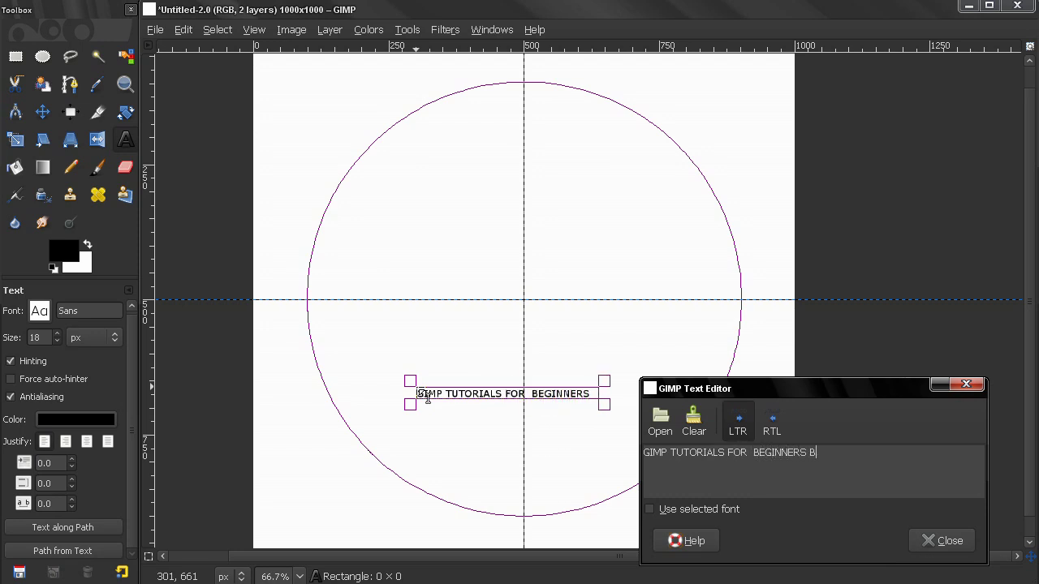
{"action": "type", "text": "Y PHOTOADVANCED"}
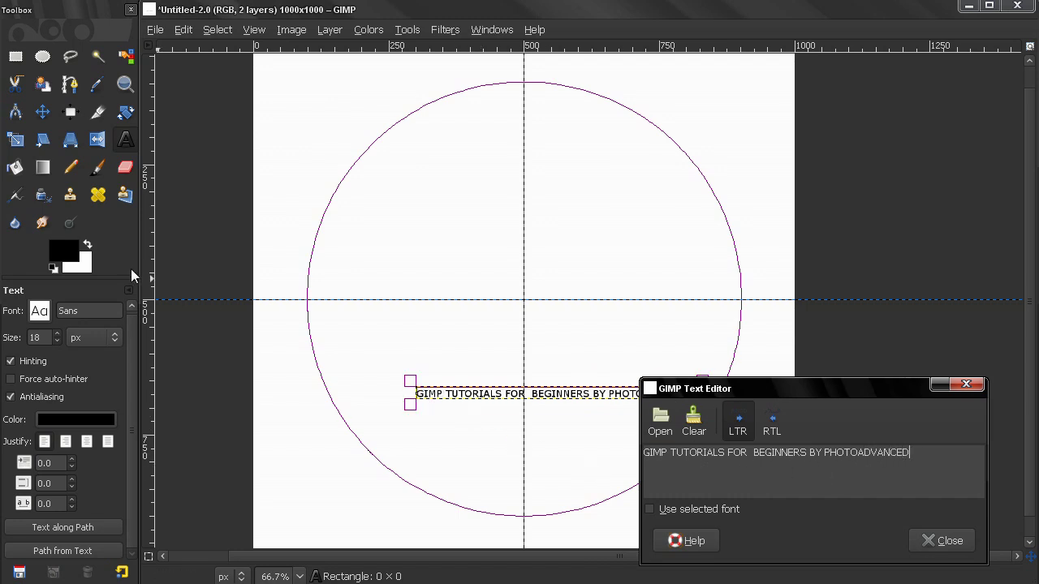
{"action": "scroll", "coordinate": [57, 332], "scroll_direction": "up", "scroll_amount": 20}
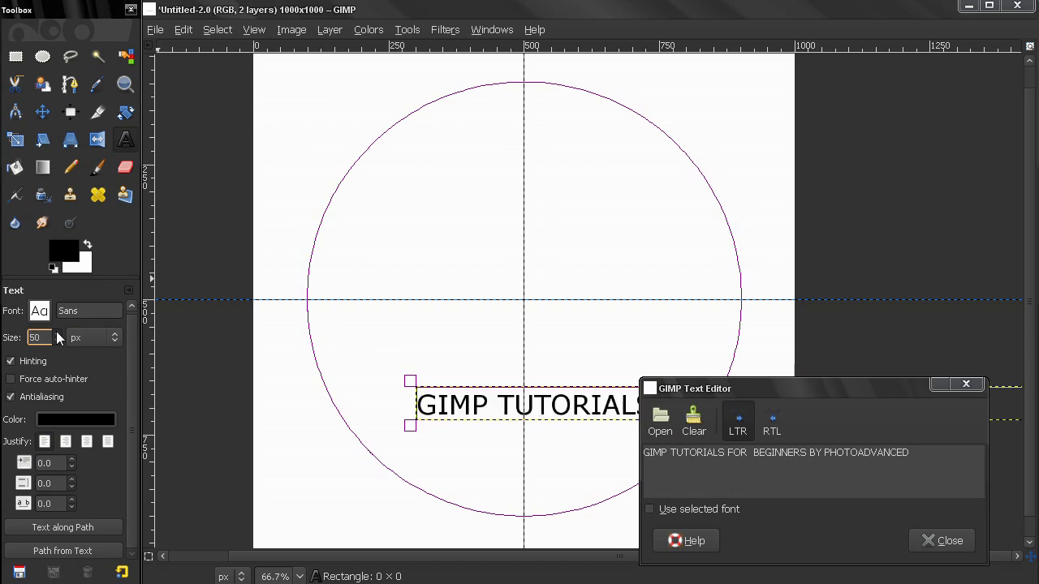
{"action": "scroll", "coordinate": [57, 338], "scroll_direction": "up", "scroll_amount": 1}
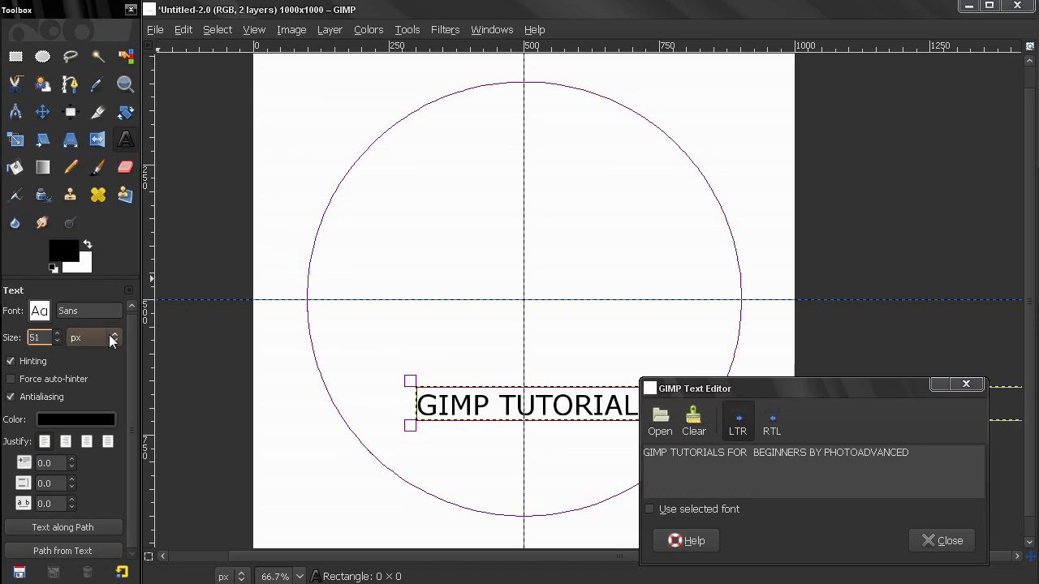
Step: Bend the text along the circle with Text along Path and close the Text Editor
{"action": "left_click", "coordinate": [66, 526]}
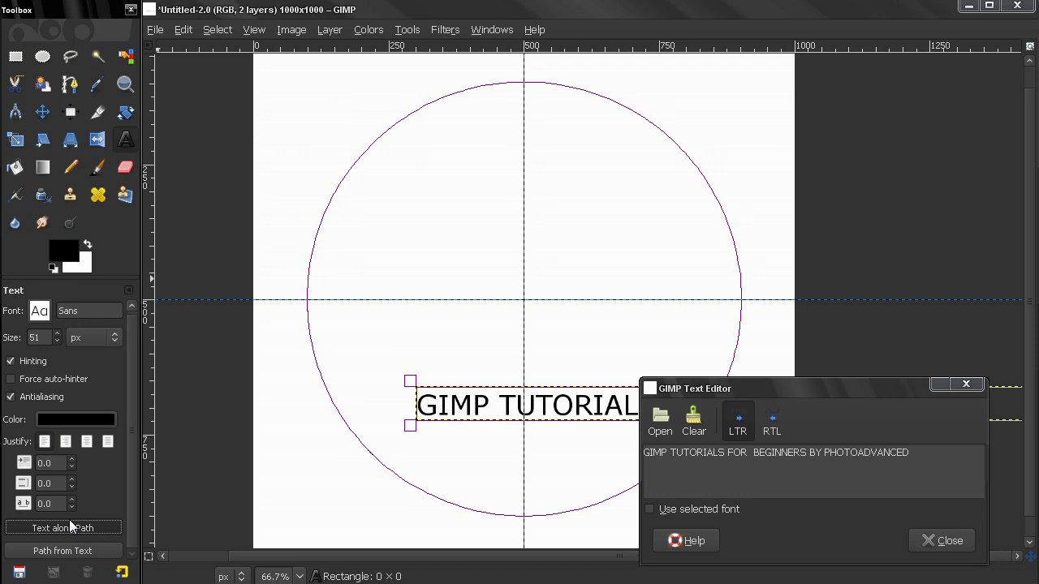
{"action": "left_click", "coordinate": [70, 527]}
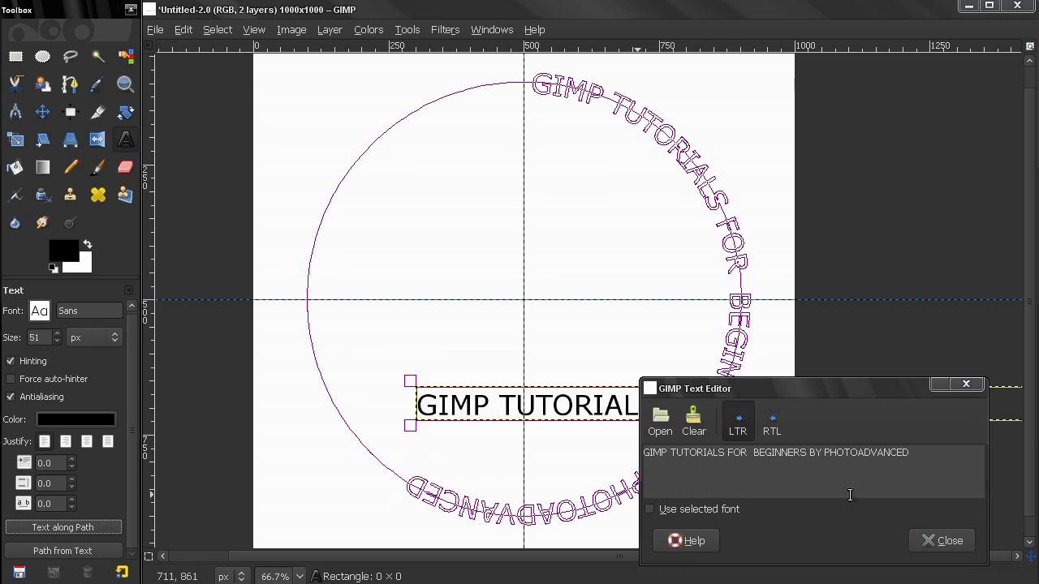
{"action": "left_click", "coordinate": [941, 541]}
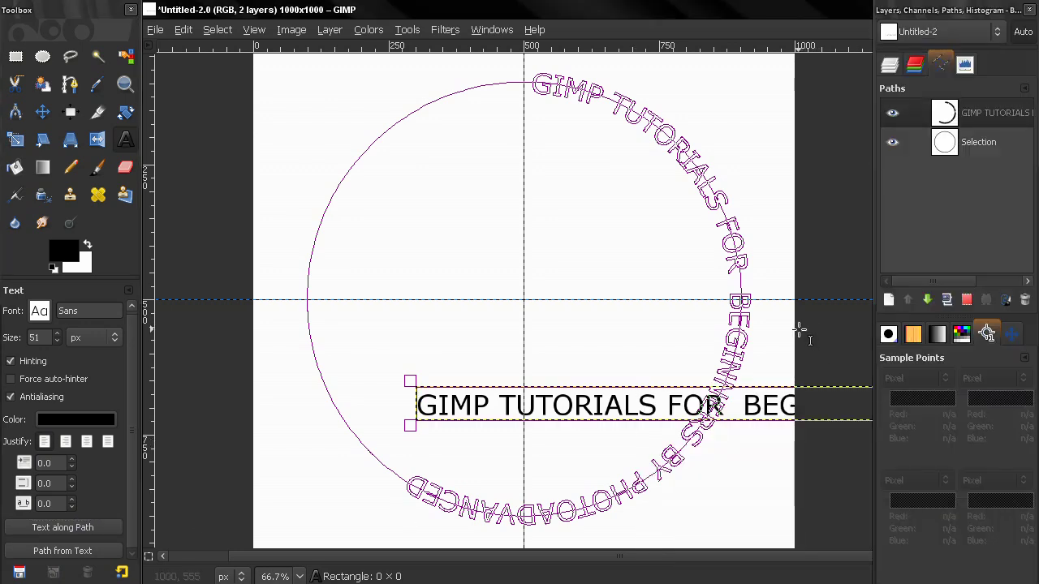
Step: Delete the straight text layer, leaving the Background layer and the curved outline
{"action": "left_click", "coordinate": [890, 64]}
{"action": "left_click", "coordinate": [971, 189]}
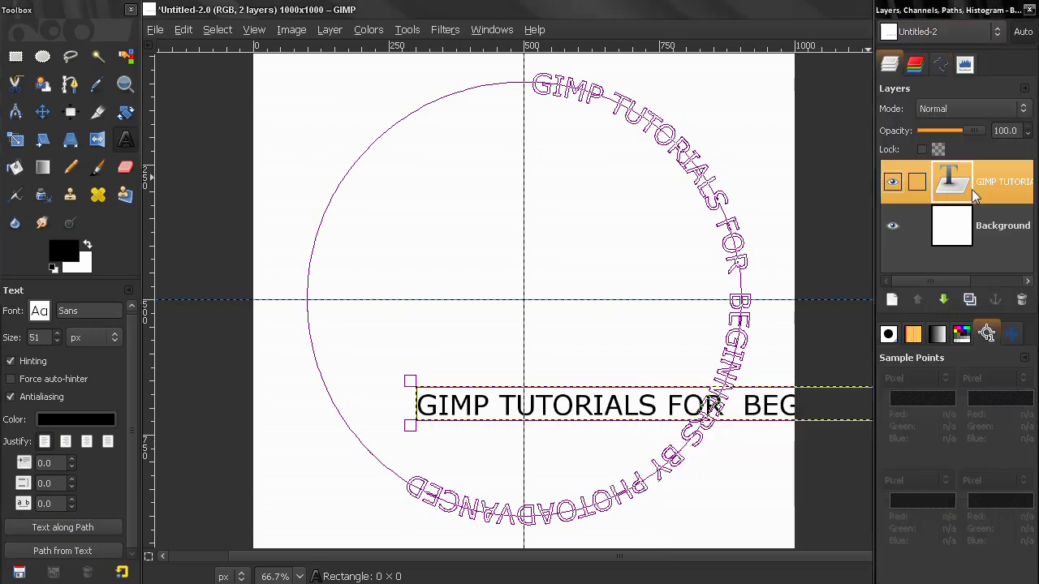
{"action": "left_click", "coordinate": [1021, 300]}
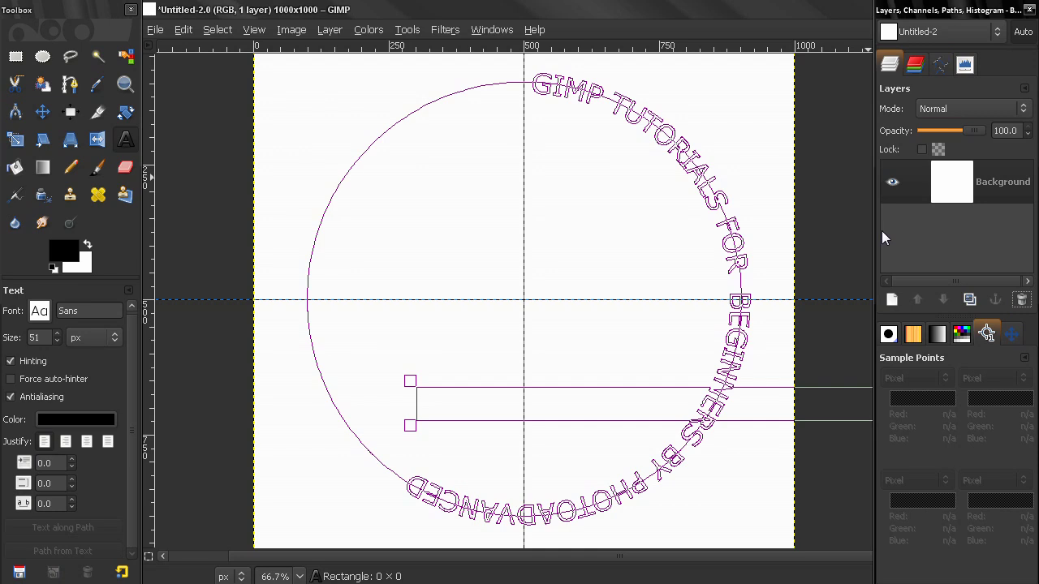
{"action": "left_click", "coordinate": [132, 115]}
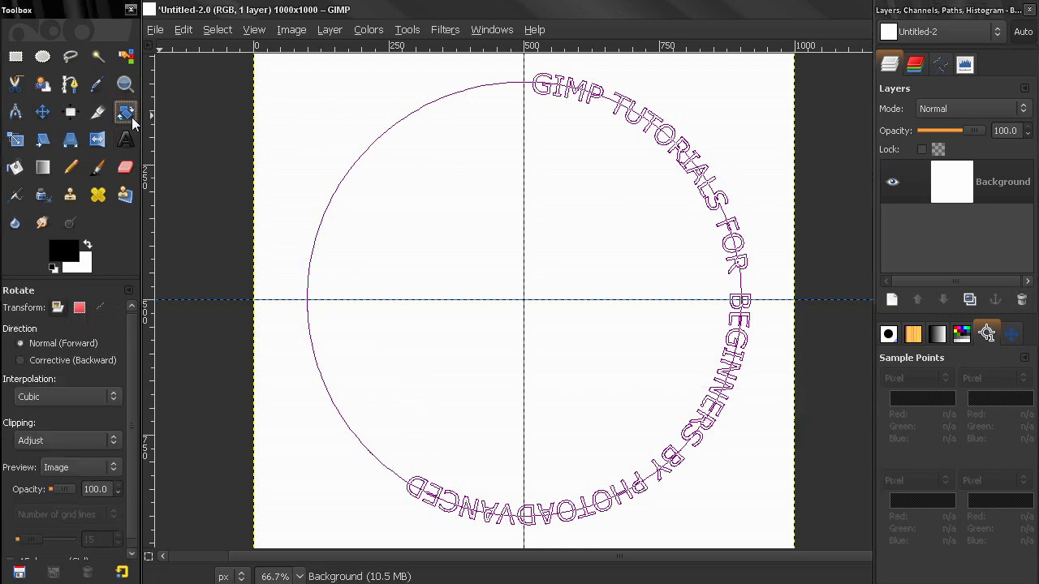
Step: Rotate the text path about -108° to arch over the top, and add a horizontal guide
{"action": "left_click", "coordinate": [99, 307]}
{"action": "left_click", "coordinate": [940, 64]}
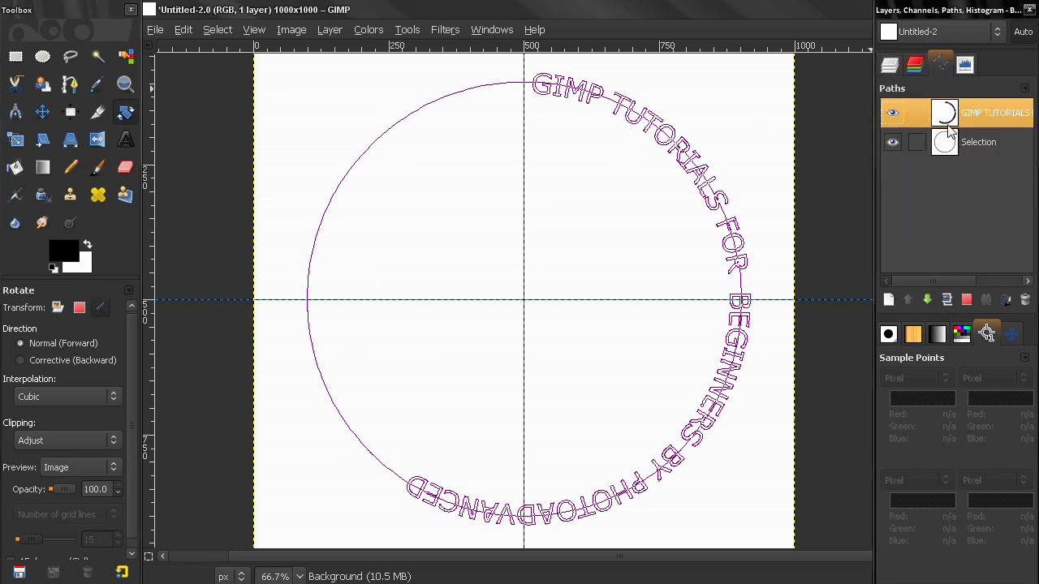
{"action": "left_click", "coordinate": [558, 106]}
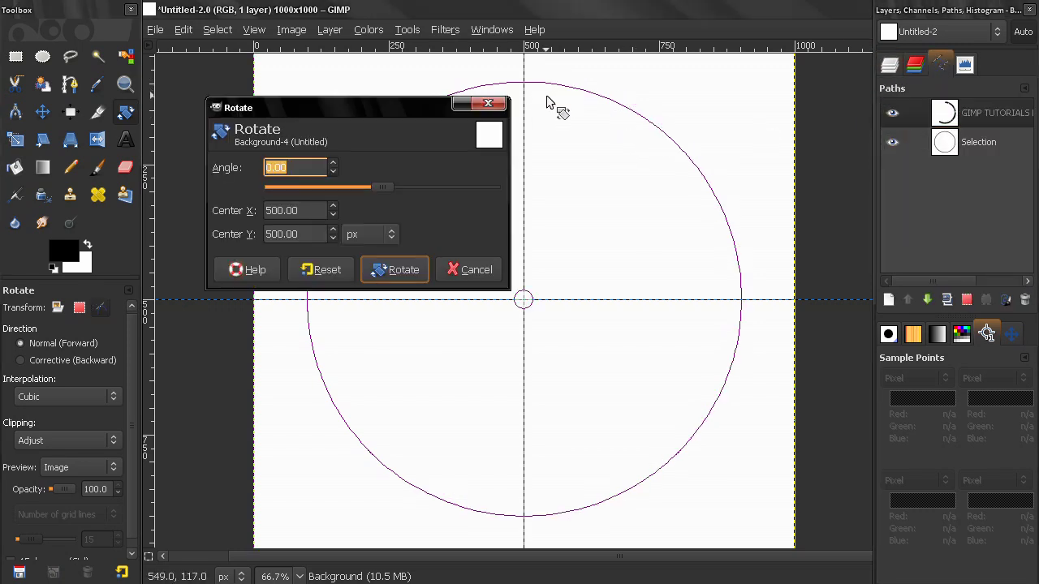
{"action": "left_click_drag", "start_coordinate": [400, 104], "coordinate": [237, 100]}
{"action": "left_click_drag", "start_coordinate": [219, 189], "coordinate": [156, 188]}
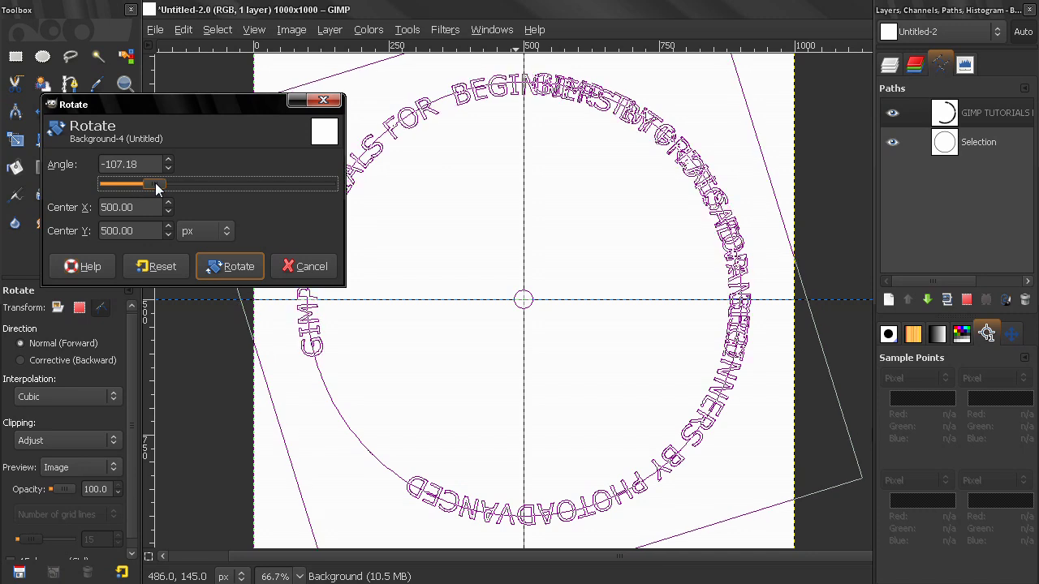
{"action": "left_click", "coordinate": [222, 268]}
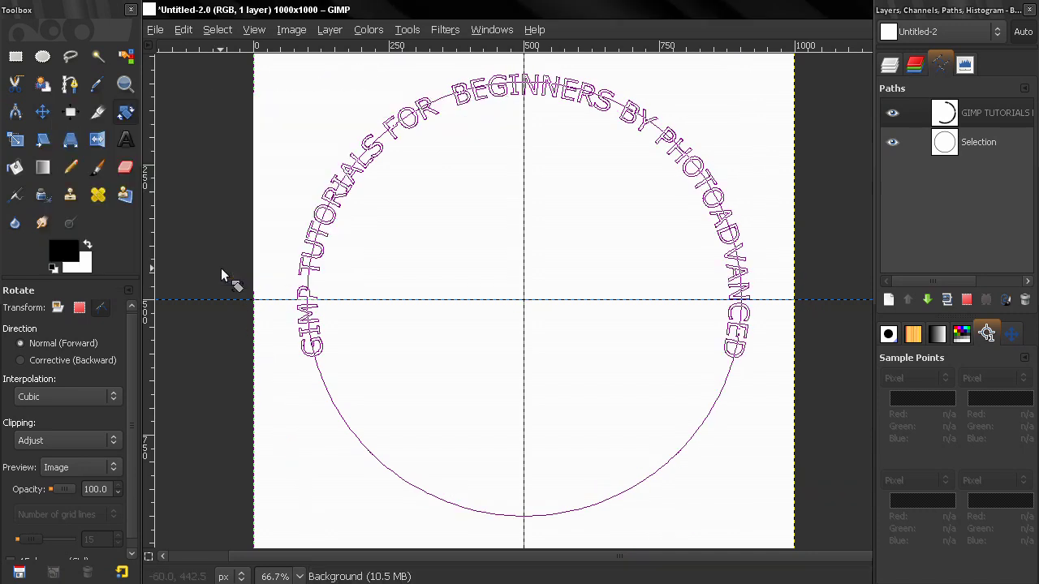
{"action": "left_click_drag", "start_coordinate": [443, 49], "coordinate": [463, 360]}
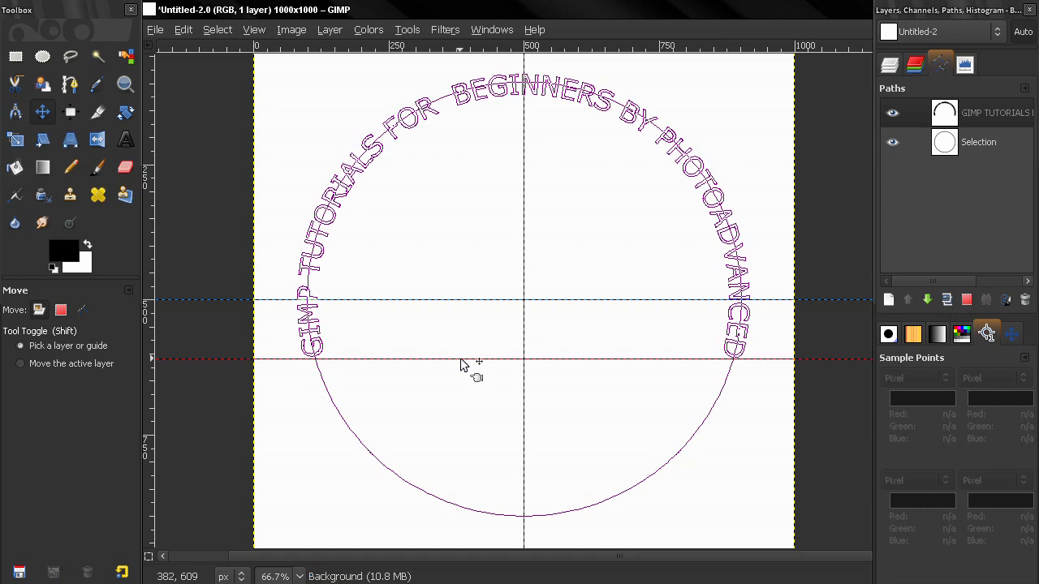
Step: Fine-tune the text path rotation, applying a -61.32° angle
{"action": "left_click", "coordinate": [125, 111]}
{"action": "left_click", "coordinate": [349, 162]}
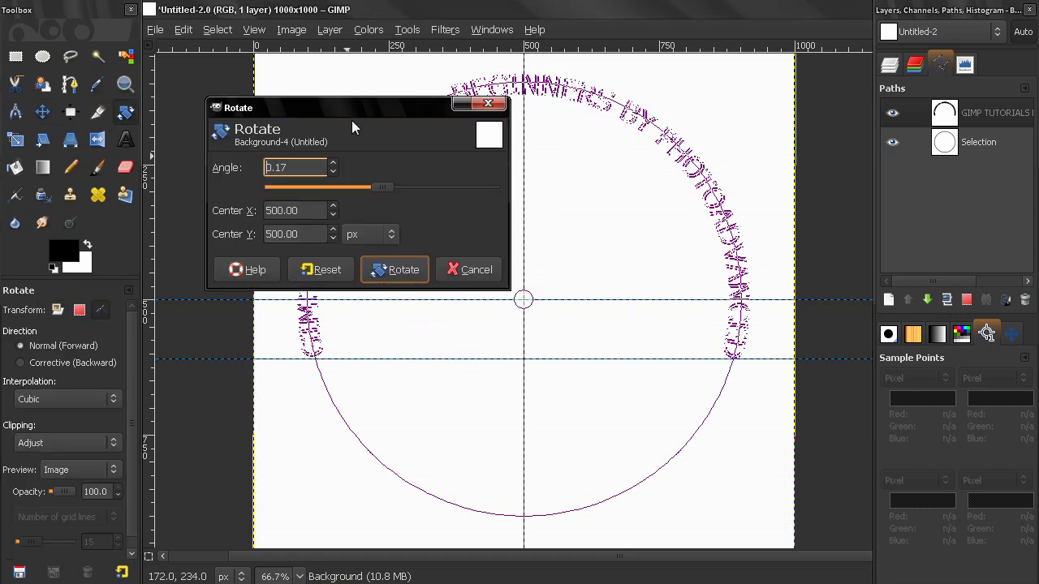
{"action": "left_click_drag", "start_coordinate": [351, 108], "coordinate": [247, 96]}
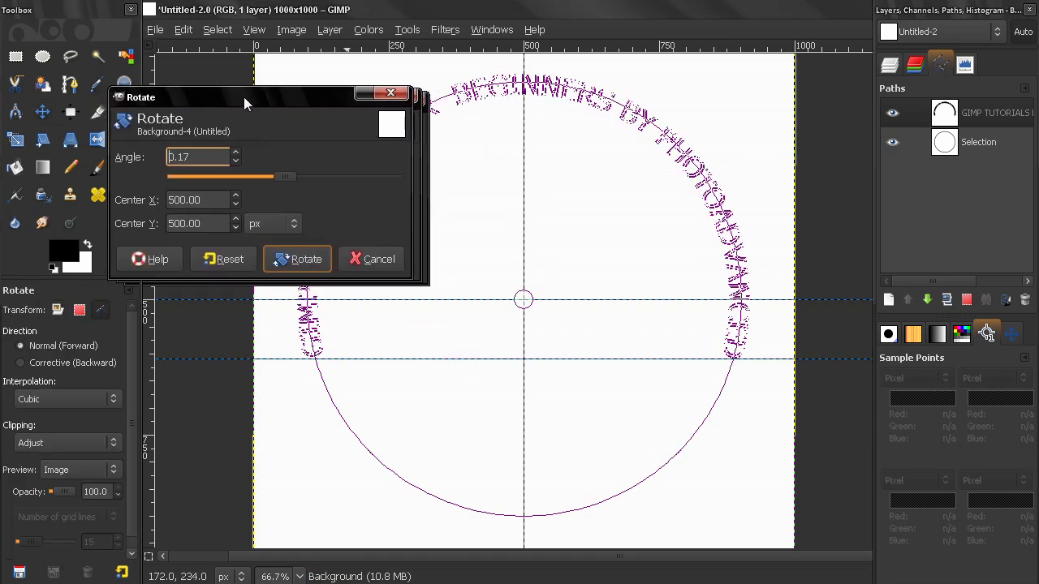
{"action": "left_click", "coordinate": [231, 160]}
{"action": "left_click", "coordinate": [230, 160]}
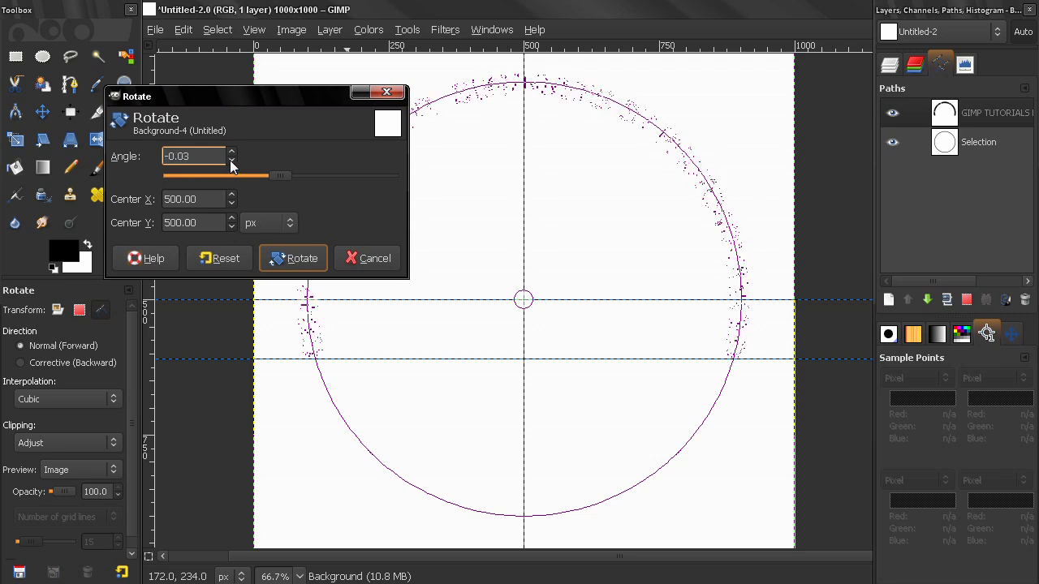
{"action": "left_click", "coordinate": [293, 258]}
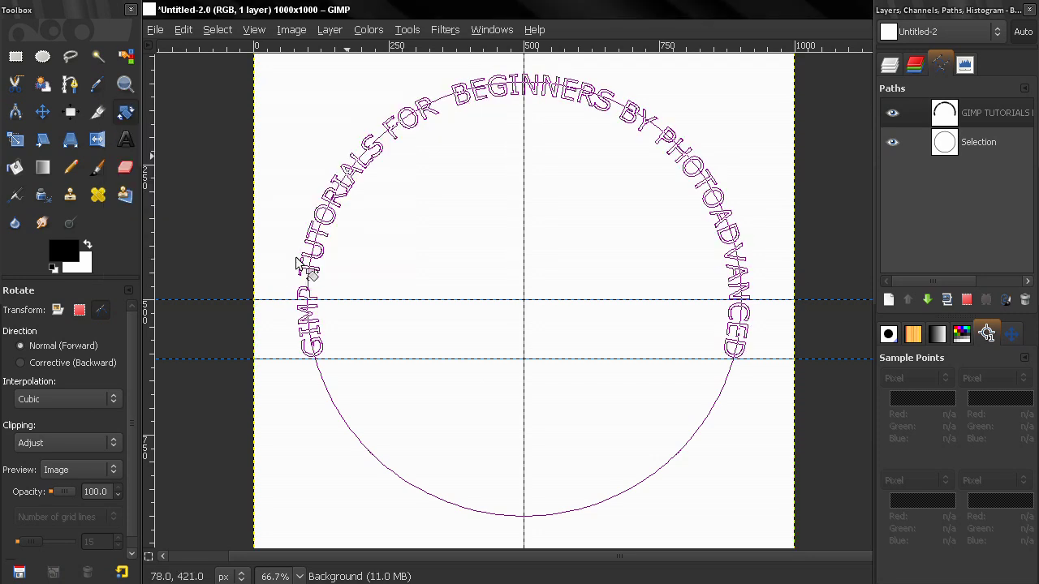
{"action": "left_click", "coordinate": [296, 259]}
{"action": "type", "text": "-61.32"}
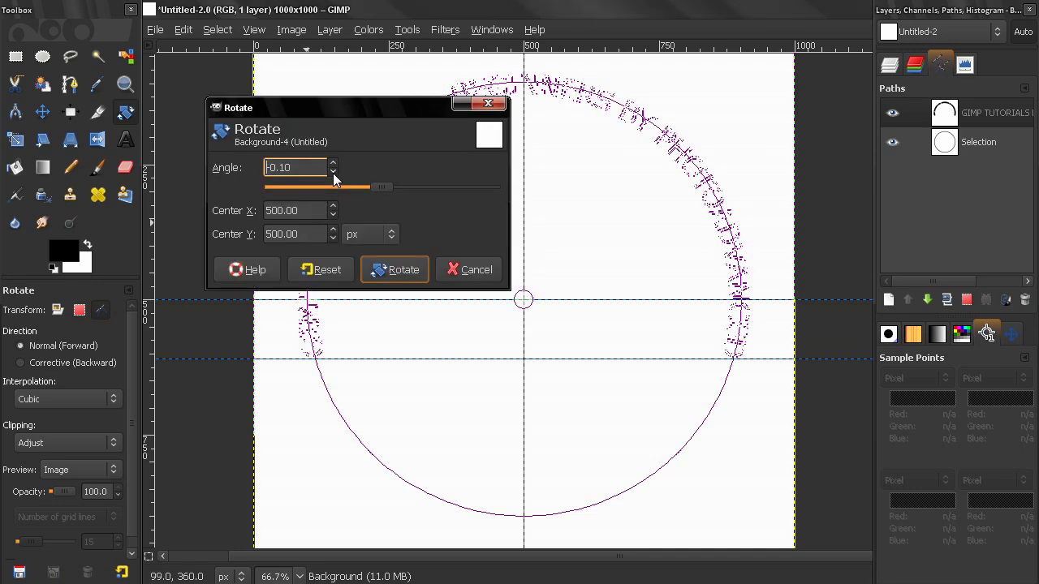
{"action": "left_click", "coordinate": [379, 271]}
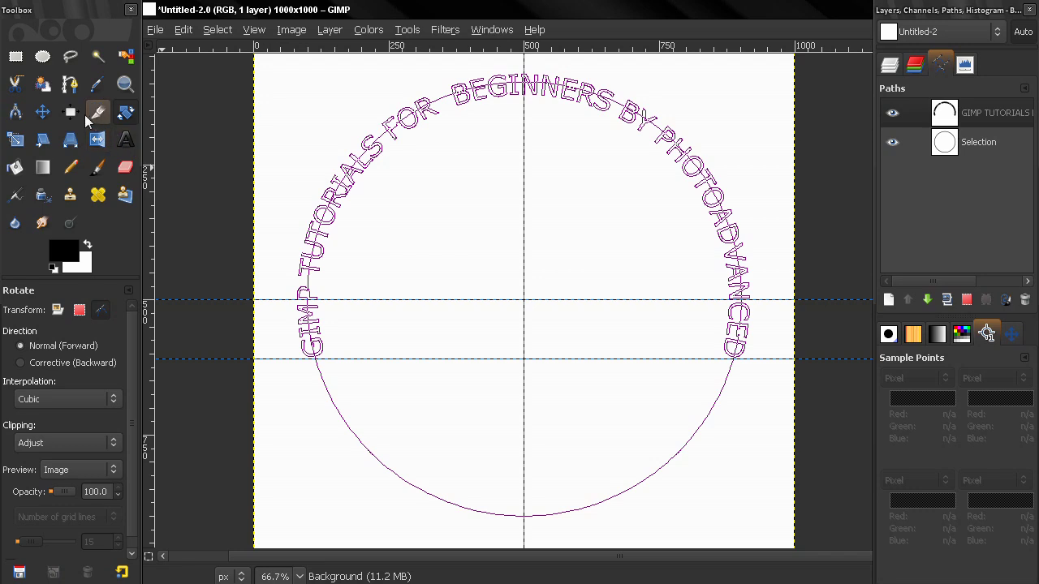
Step: Drag all horizontal and vertical guides off the canvas to remove them
{"action": "left_click", "coordinate": [44, 112]}
{"action": "left_click_drag", "start_coordinate": [364, 360], "coordinate": [389, 47]}
{"action": "left_click_drag", "start_coordinate": [529, 150], "coordinate": [158, 202]}
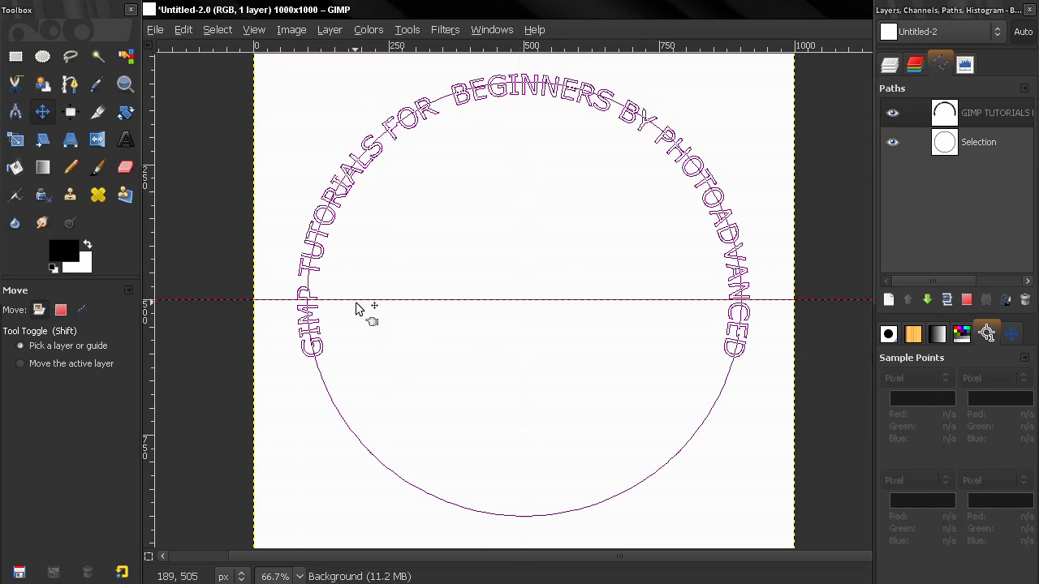
{"action": "left_click_drag", "start_coordinate": [357, 307], "coordinate": [390, 53]}
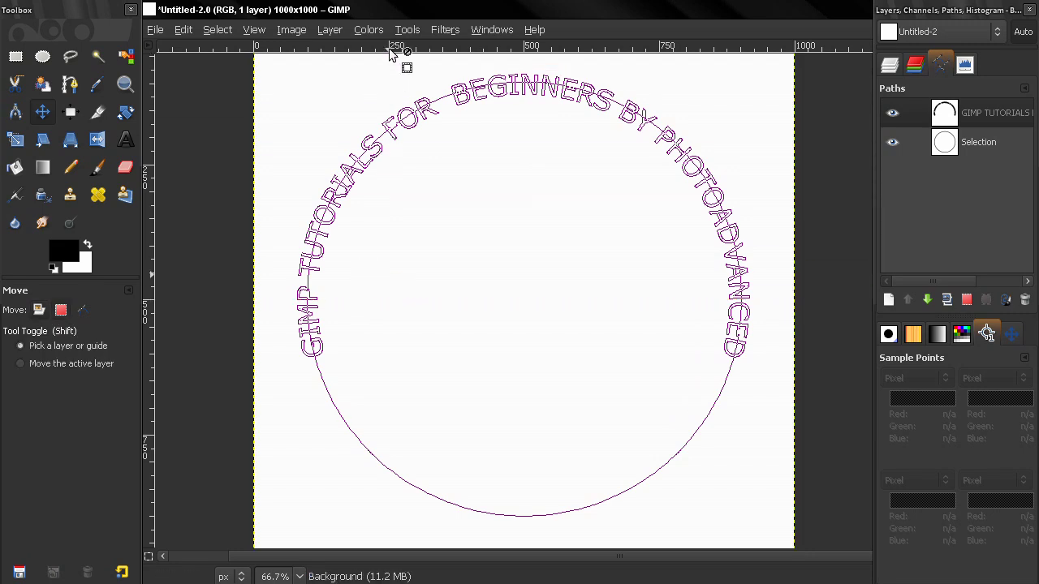
Step: Delete the circle path, then turn the text path into a selection and fill it black
{"action": "left_click", "coordinate": [968, 139]}
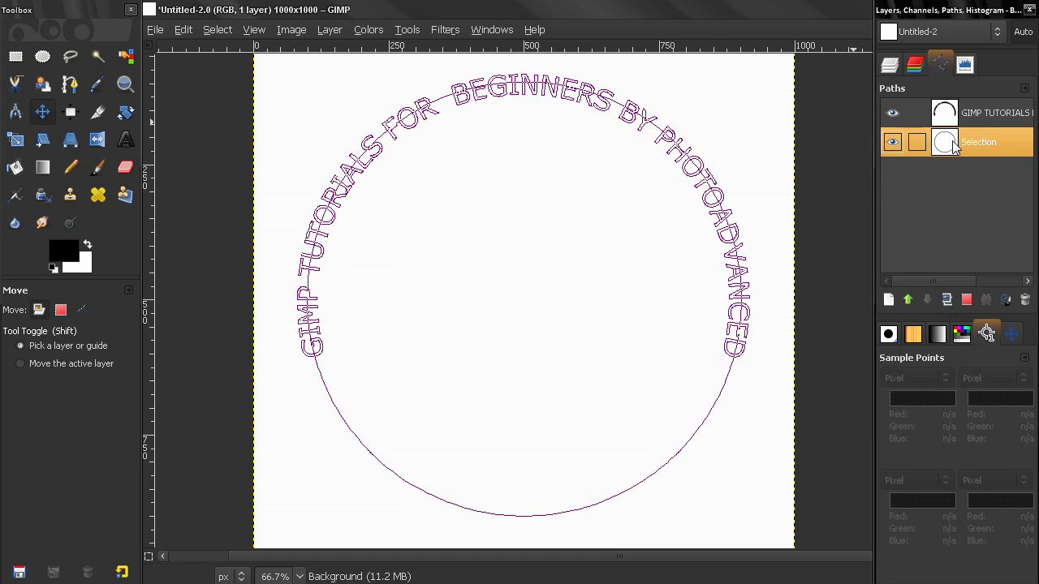
{"action": "left_click", "coordinate": [1024, 301]}
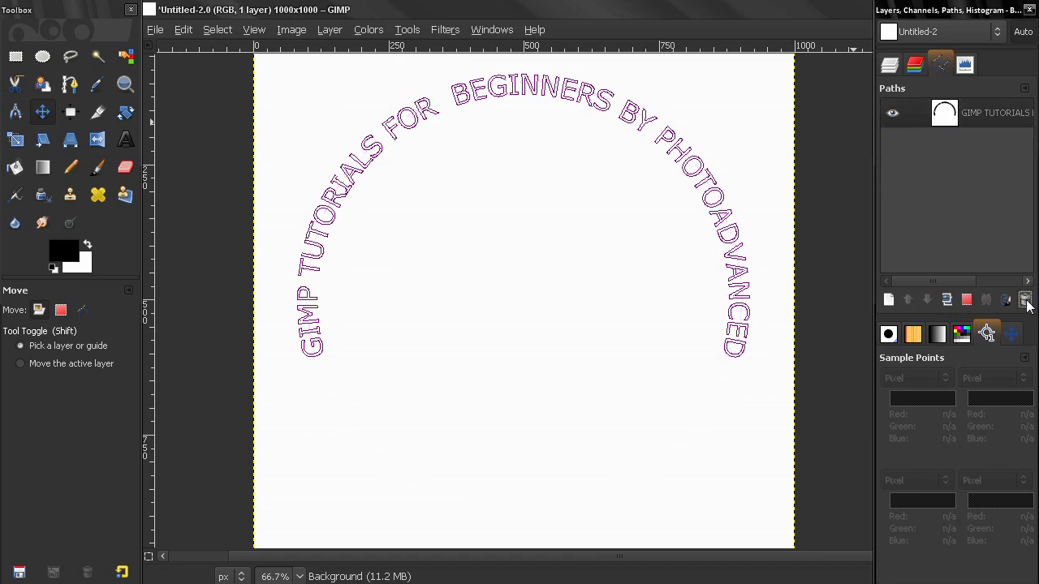
{"action": "left_click", "coordinate": [951, 121]}
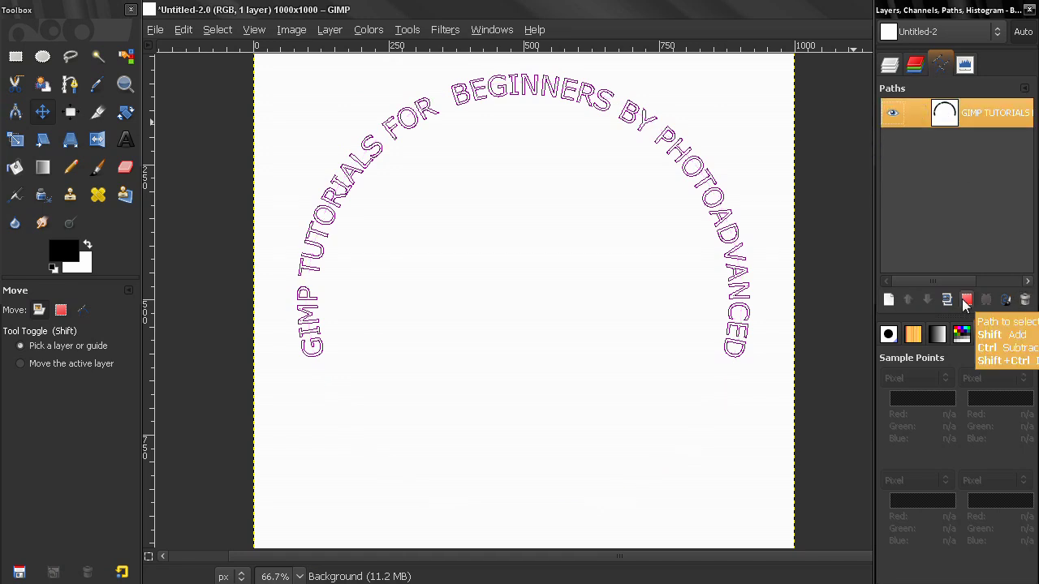
{"action": "left_click", "coordinate": [966, 300]}
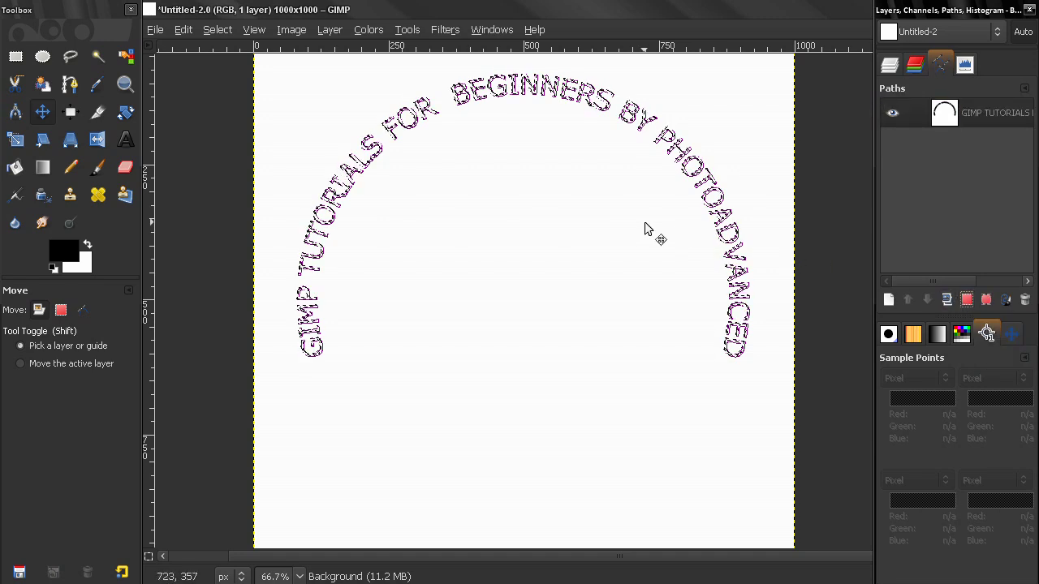
{"action": "key", "text": "ctrl+comma"}
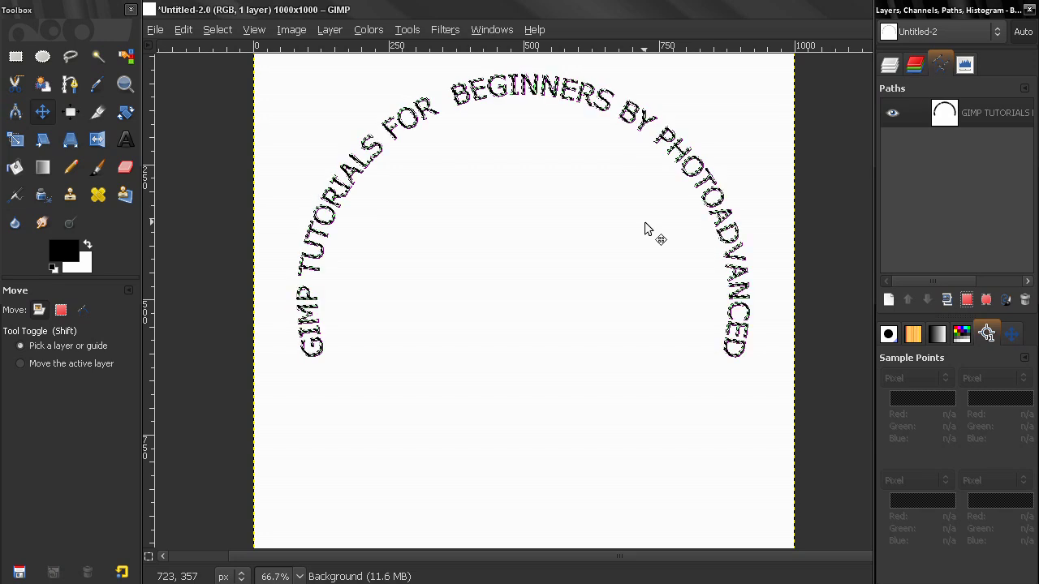
Step: Delete the text path, fill the letters black again, and deselect
{"action": "left_click", "coordinate": [962, 117]}
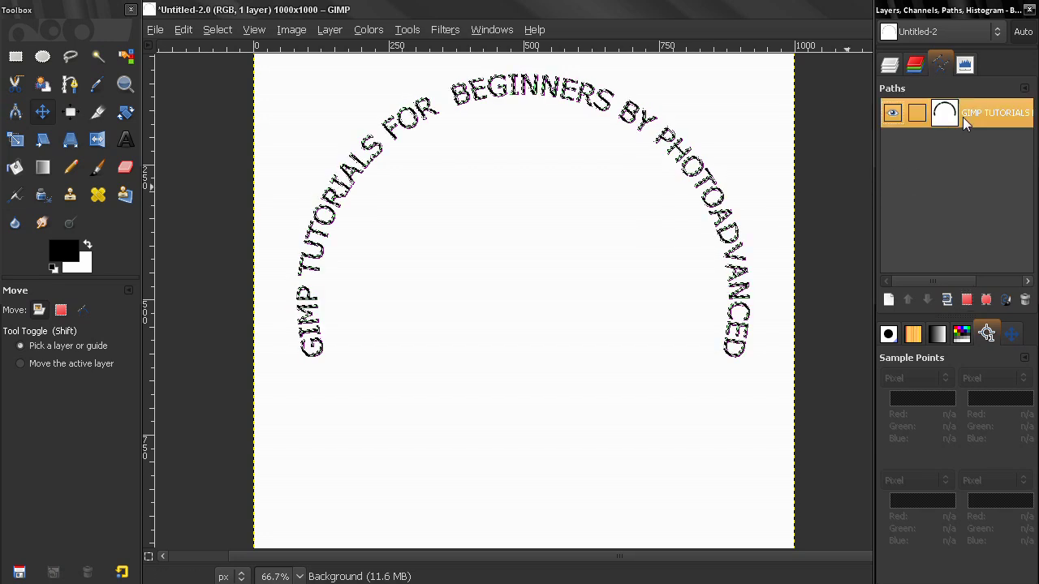
{"action": "left_click", "coordinate": [1025, 301]}
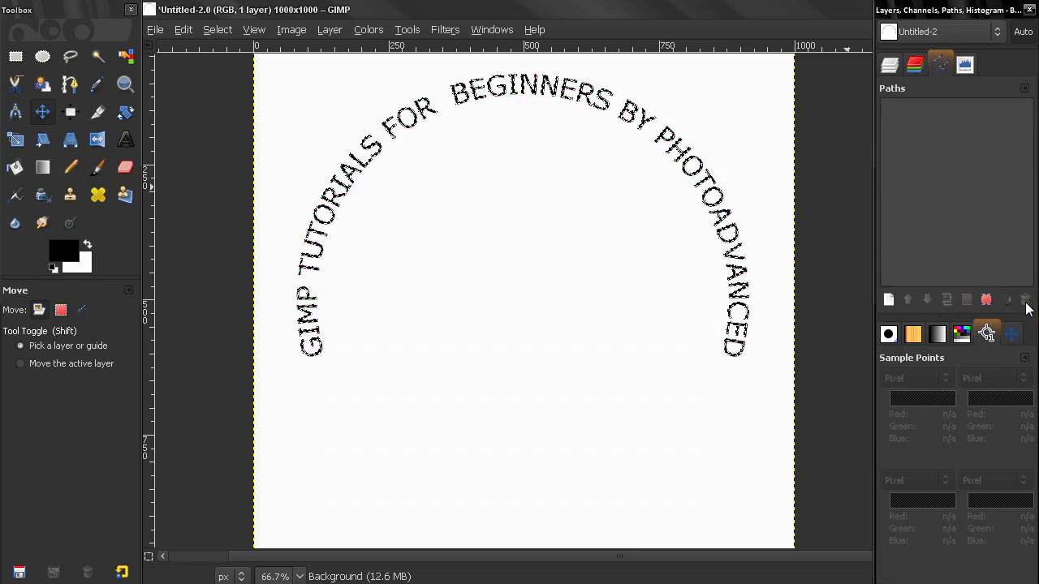
{"action": "key", "text": "ctrl+comma"}
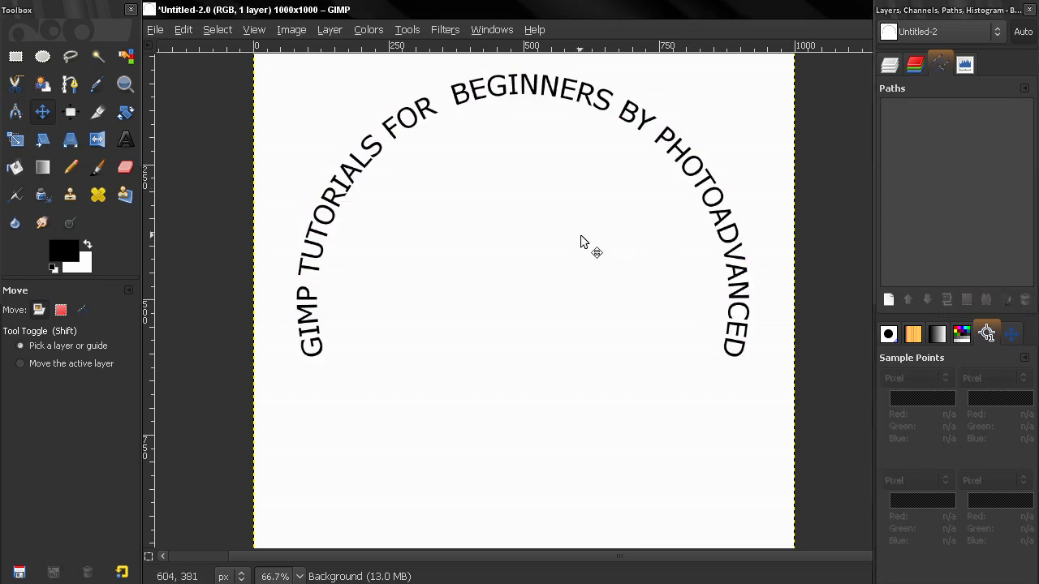
{"action": "key", "text": "ctrl+shift+a"}
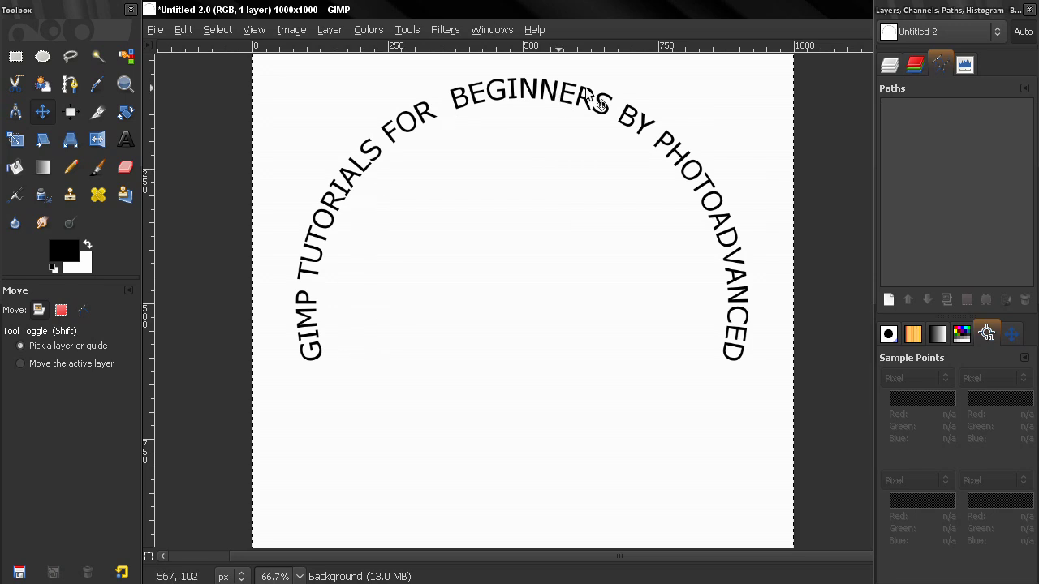